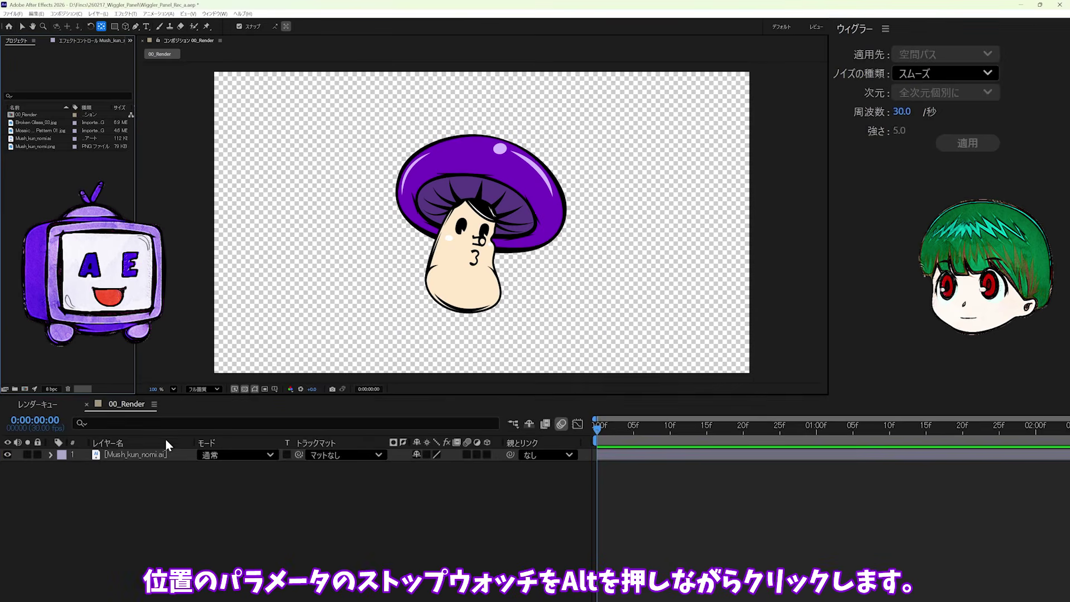
# - Add the expression wiggle(5,50) to the Position of the Mush_kun_nomi.ai layer and preview the motion
pyautogui.click(155, 455)
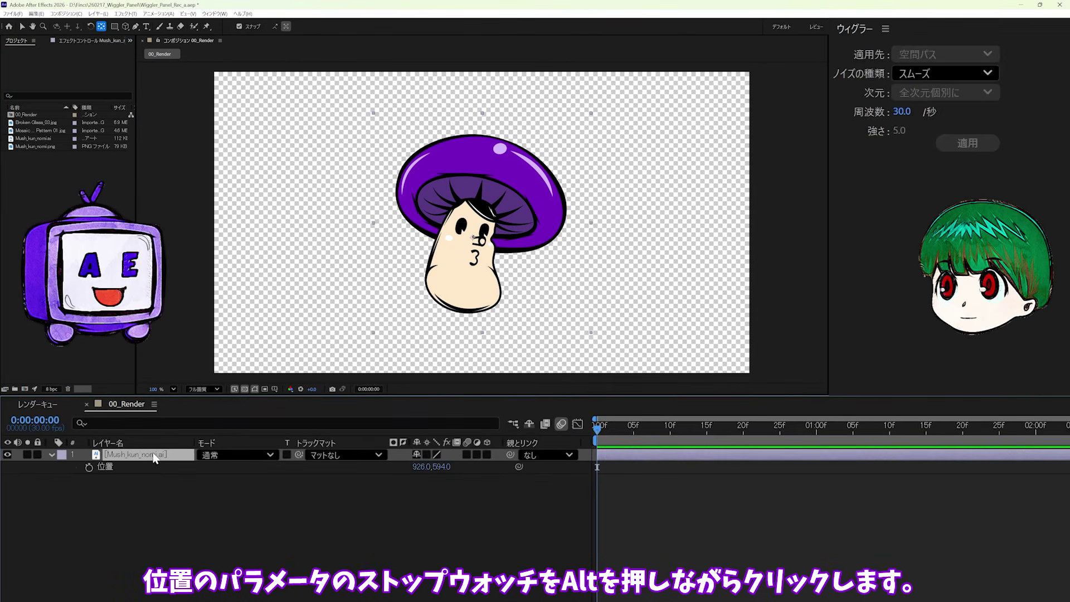
pyautogui.keyDown('alt'); pyautogui.click(89, 467); pyautogui.keyUp('alt')
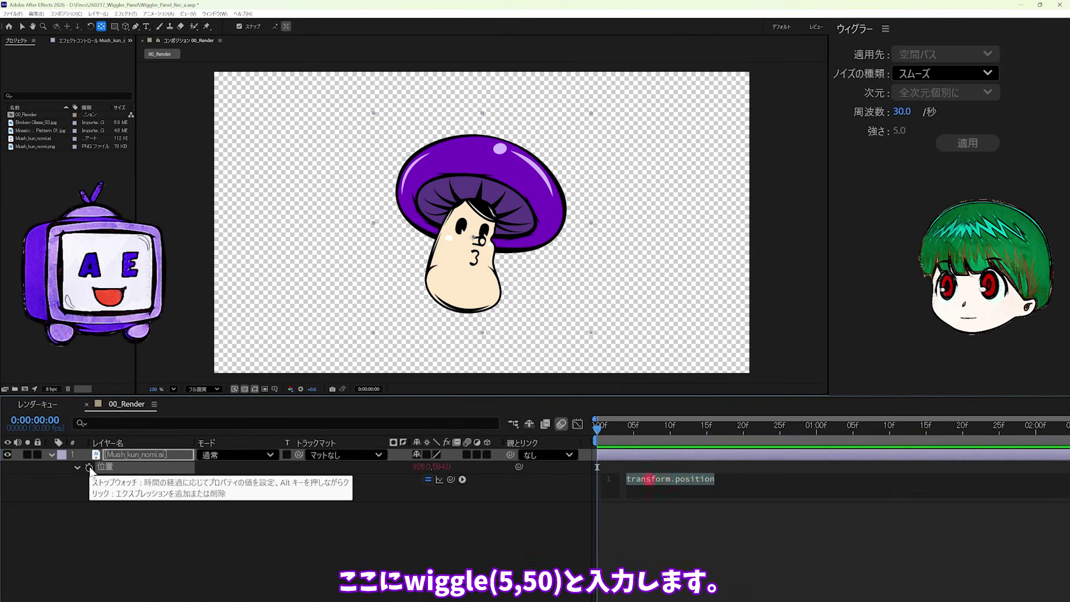
pyautogui.write('wiggle')
pyautogui.write('(5,50')
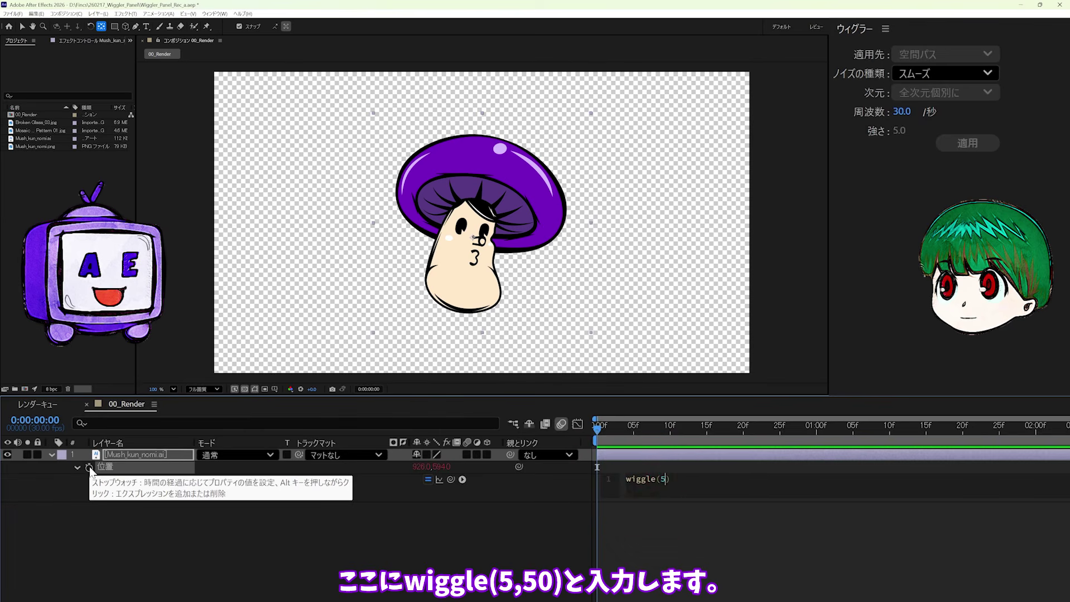
pyautogui.press('KP_Enter')
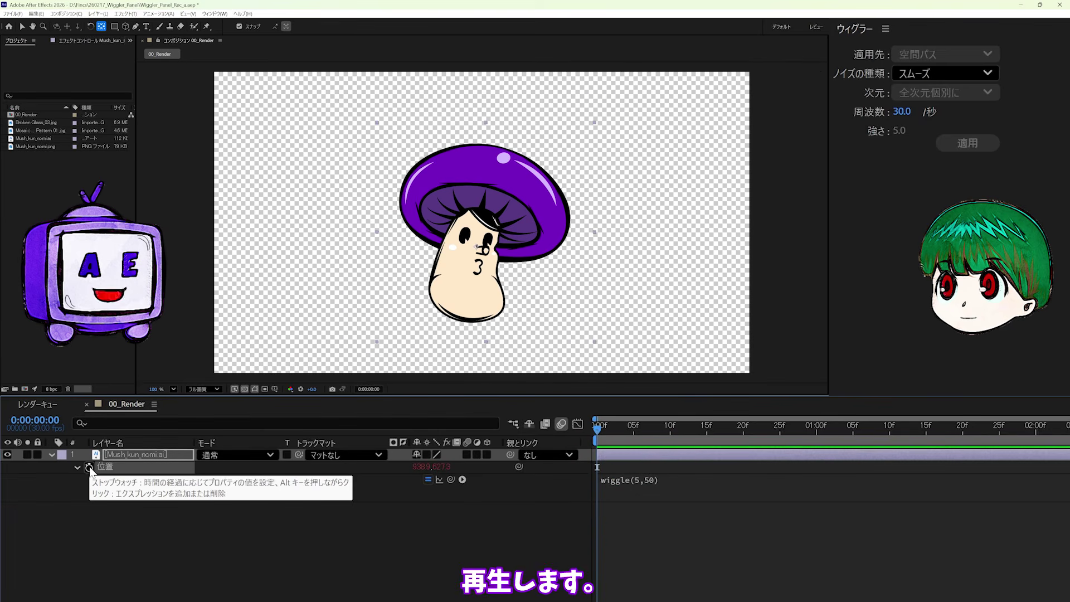
pyautogui.press('space')
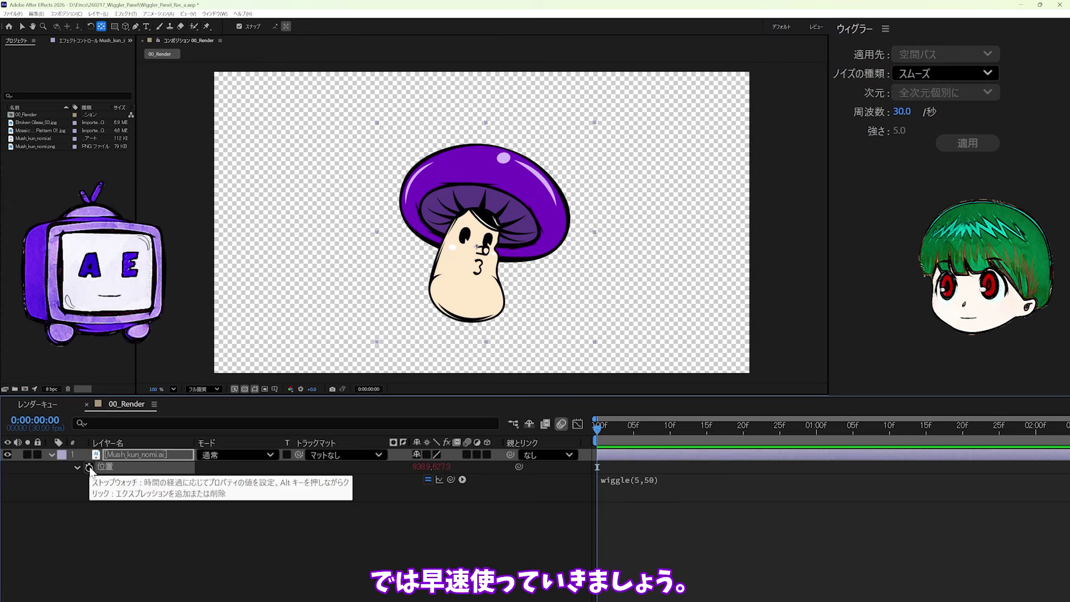
# - Duplicate the mushroom layer, remove the Position expression from the upper copy, and hide the layer that keeps the wiggle expression
pyautogui.click(130, 456)
pyautogui.hotkey('ctrl', 'd')
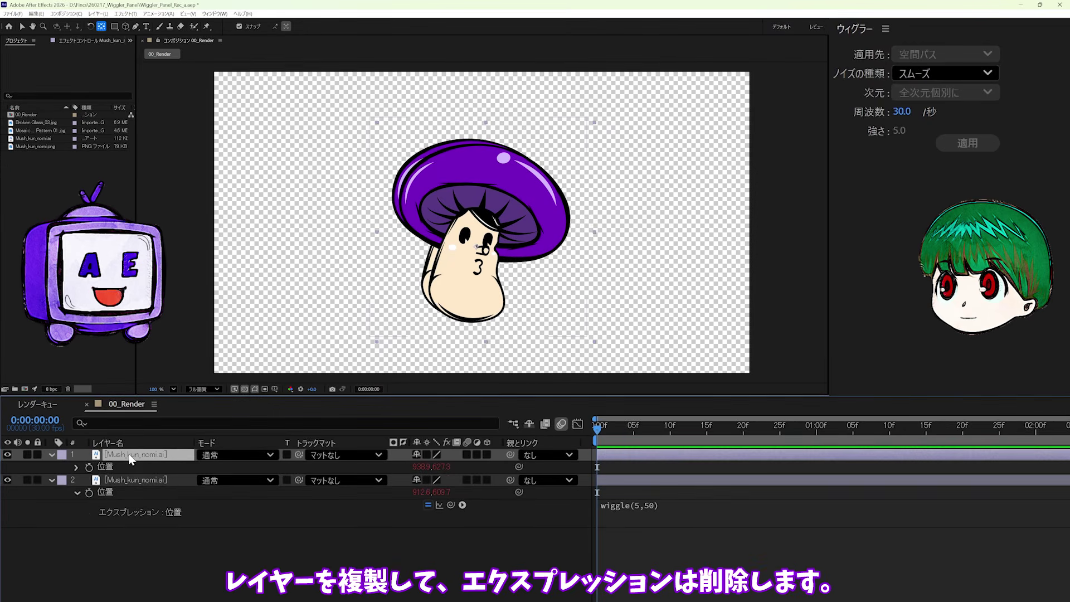
pyautogui.keyDown('alt'); pyautogui.click(90, 468); pyautogui.keyUp('alt')
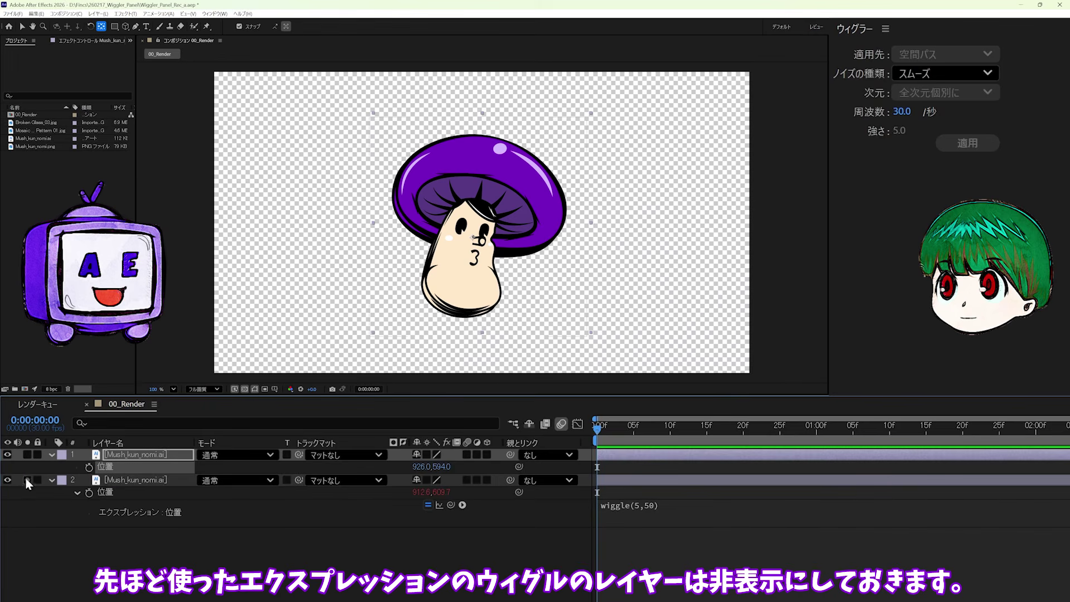
pyautogui.click(9, 479)
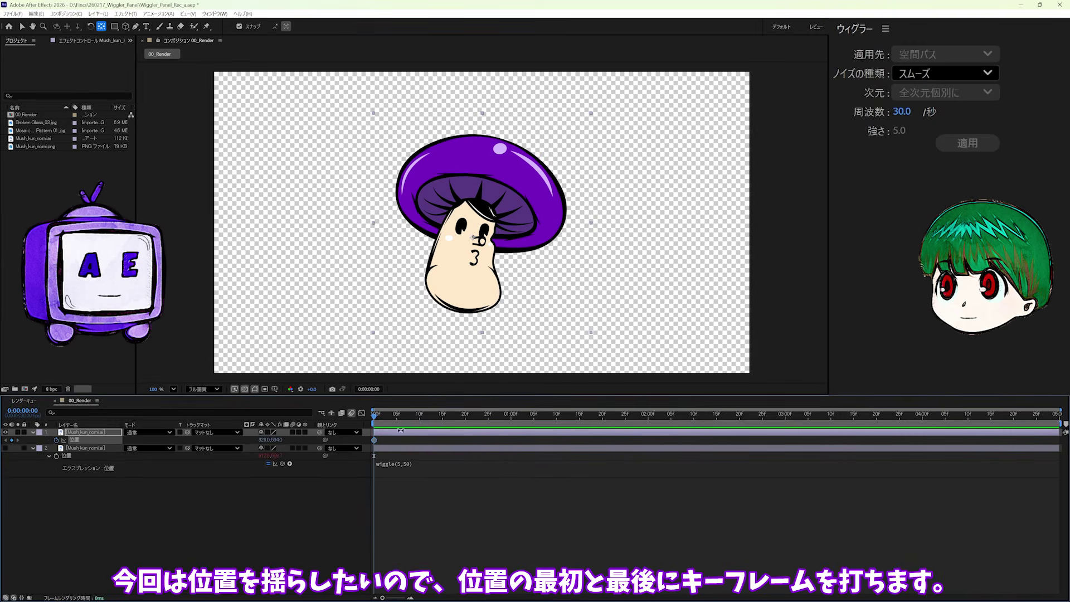
# - Add a Position keyframe to the expression-free mushroom layer at 0:00:04:29 and select all its Position keyframes
pyautogui.moveTo(428, 415); pyautogui.dragTo(1056, 415)
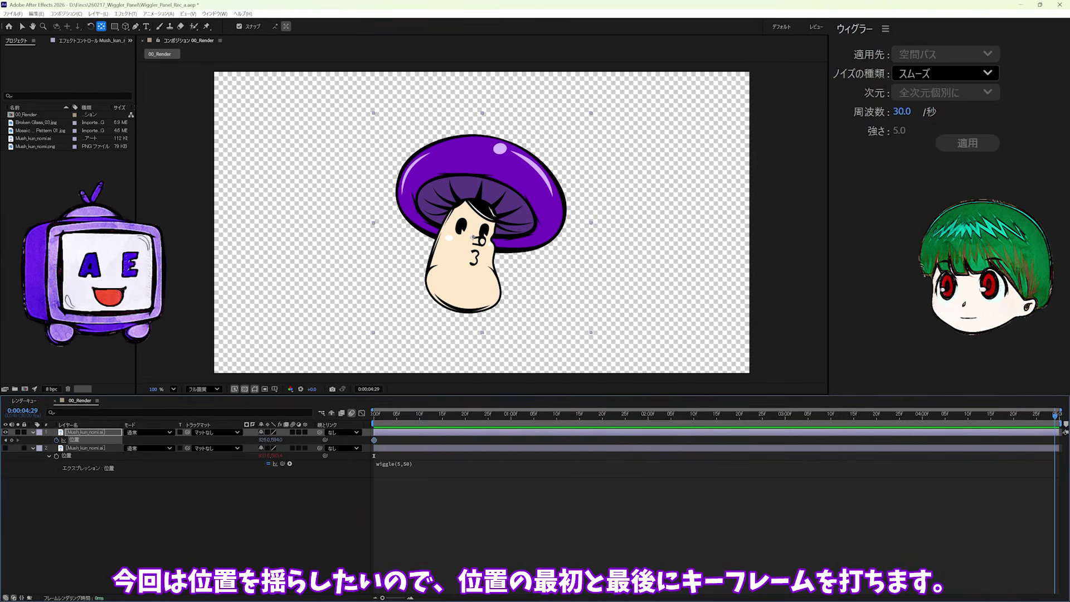
pyautogui.click(12, 440)
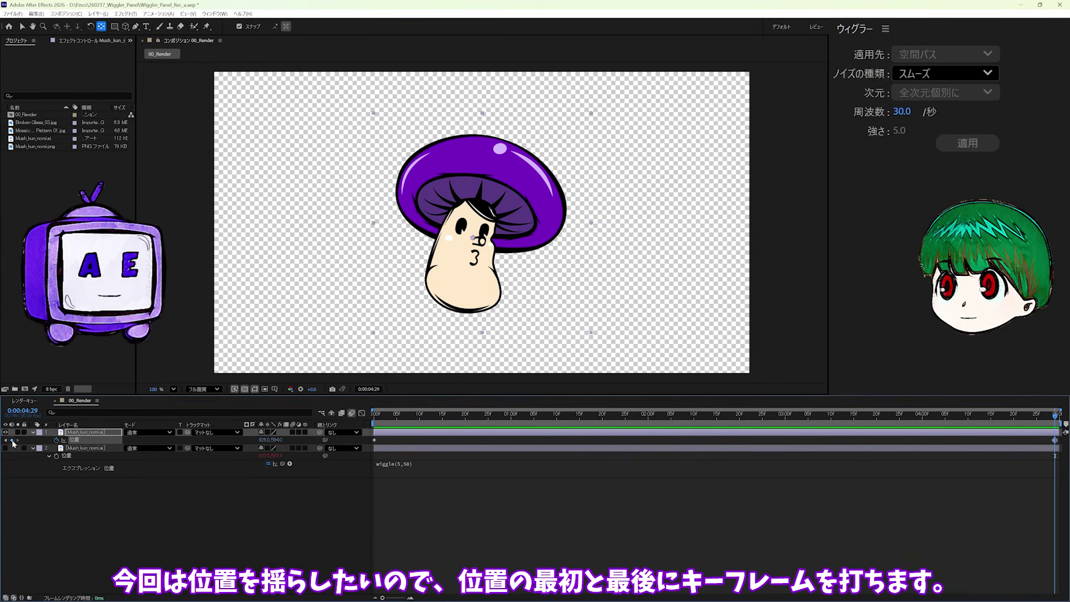
pyautogui.click(75, 441)
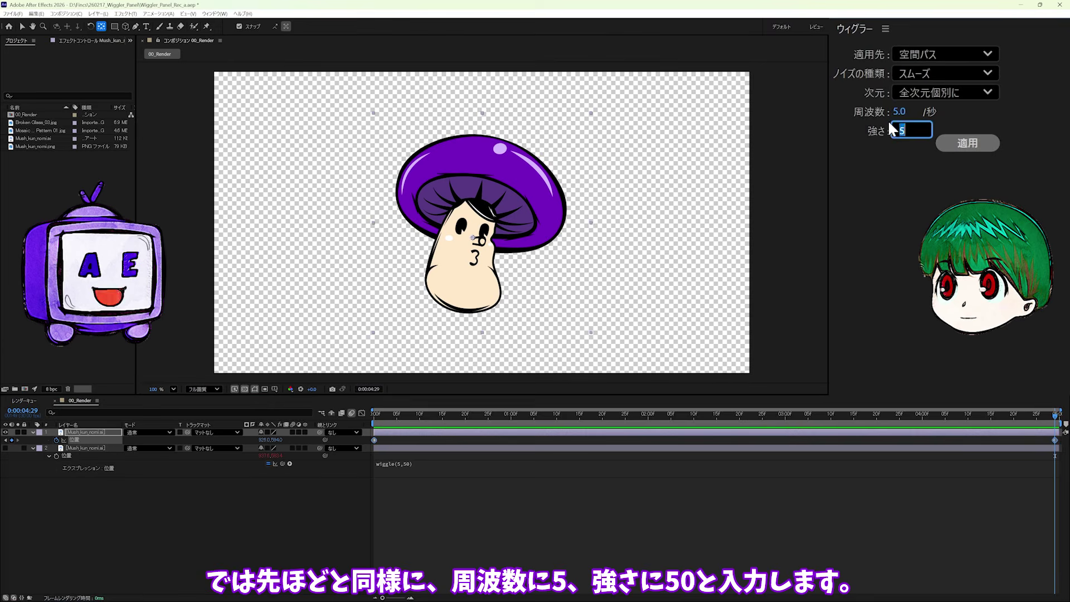
# - Apply the Wiggler to the selected keyframes with 空間パス, スムーズ noise, 全次元個別に, frequency 5 and strength 50, and preview the result
pyautogui.write('0')
pyautogui.press('Return')
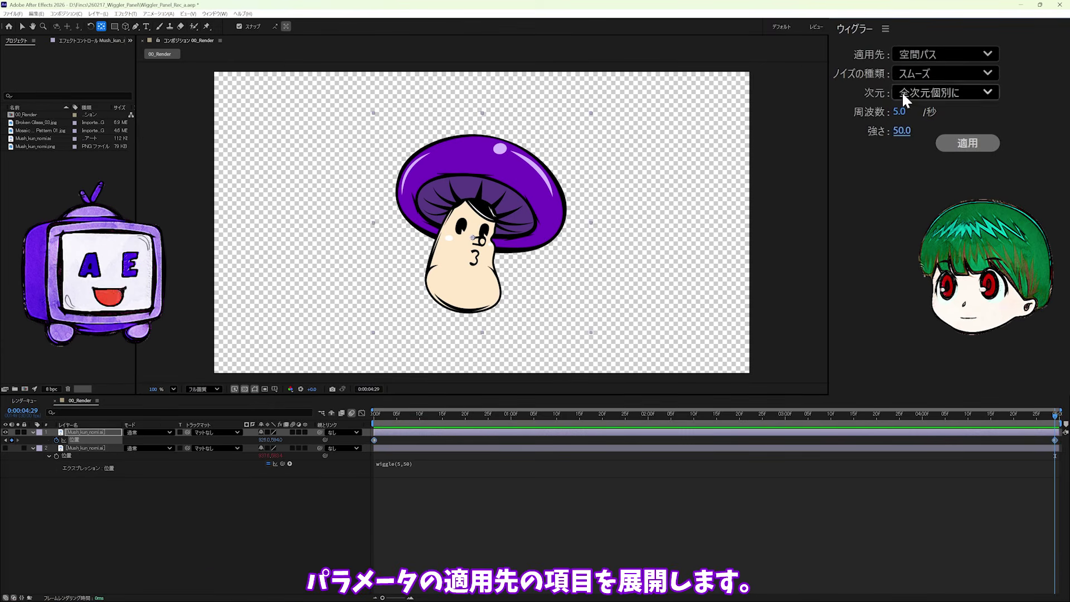
pyautogui.click(918, 55)
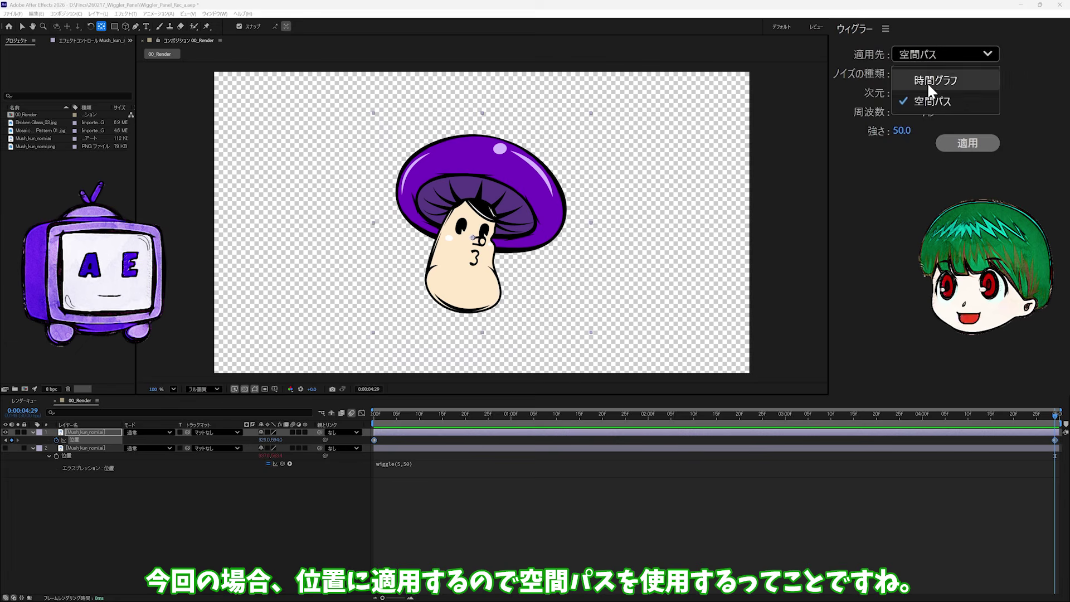
pyautogui.click(935, 100)
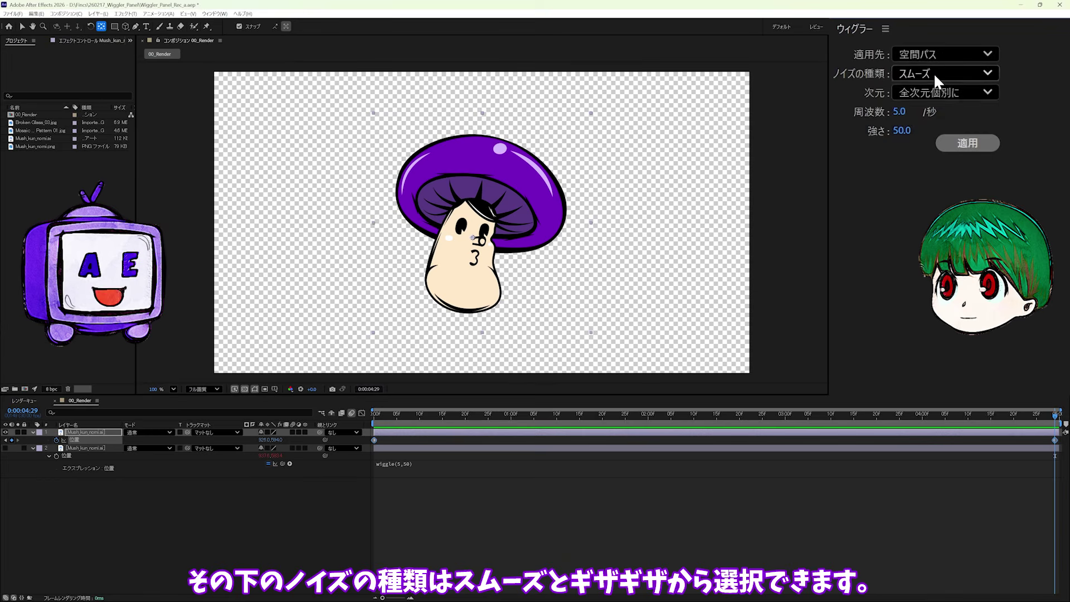
pyautogui.click(935, 76)
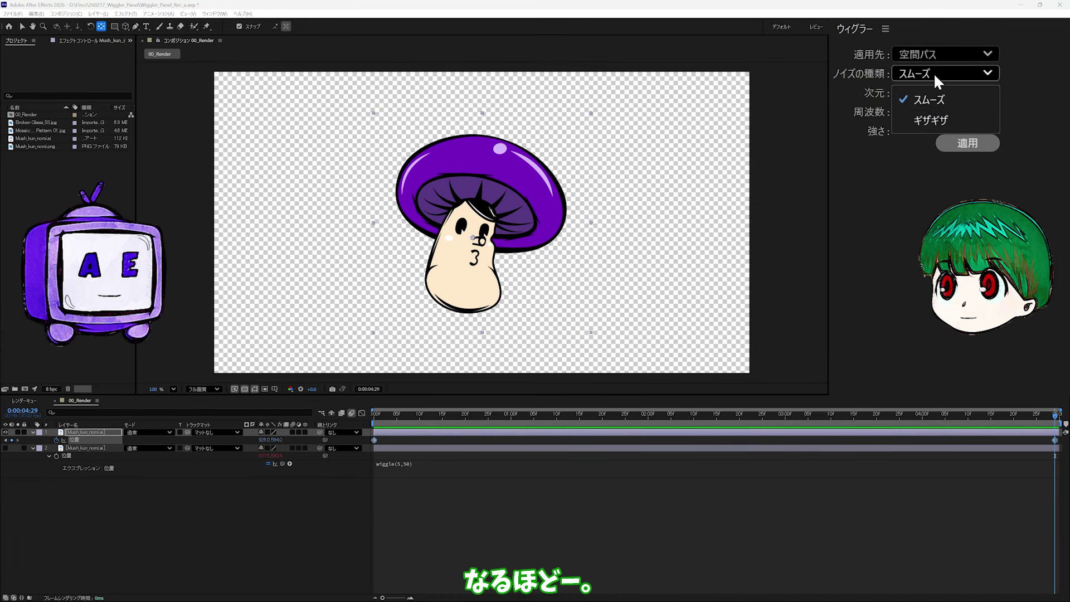
pyautogui.click(934, 96)
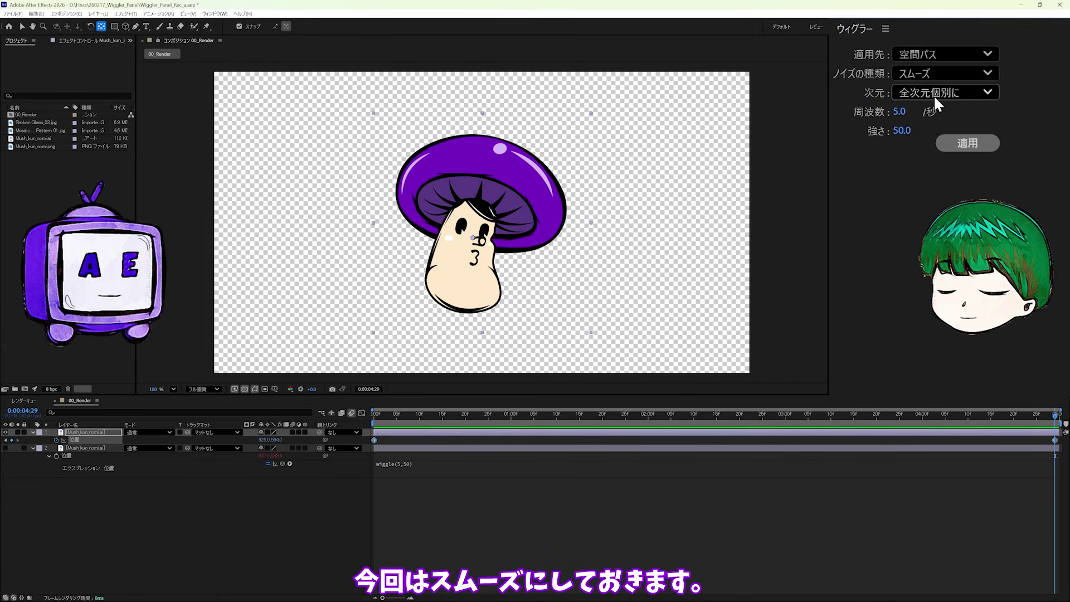
pyautogui.click(934, 95)
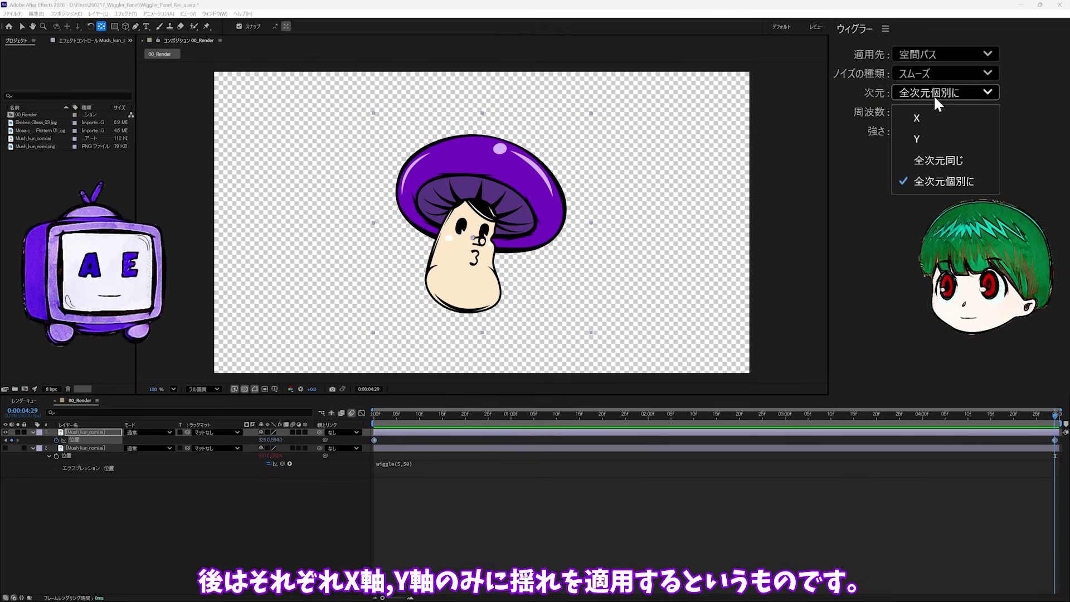
pyautogui.click(936, 183)
pyautogui.click(952, 146)
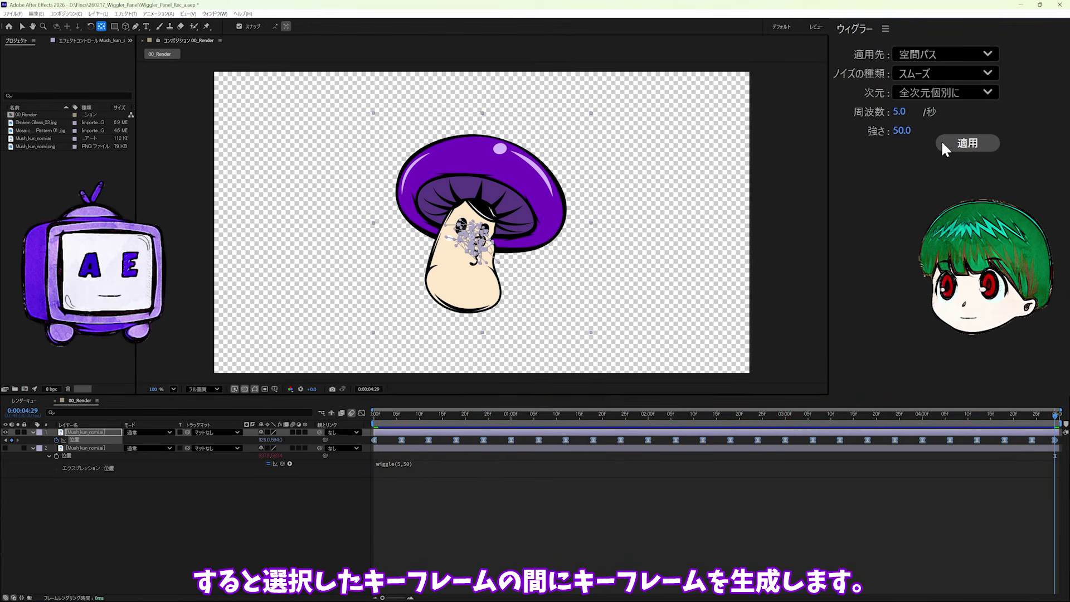
pyautogui.press('space')
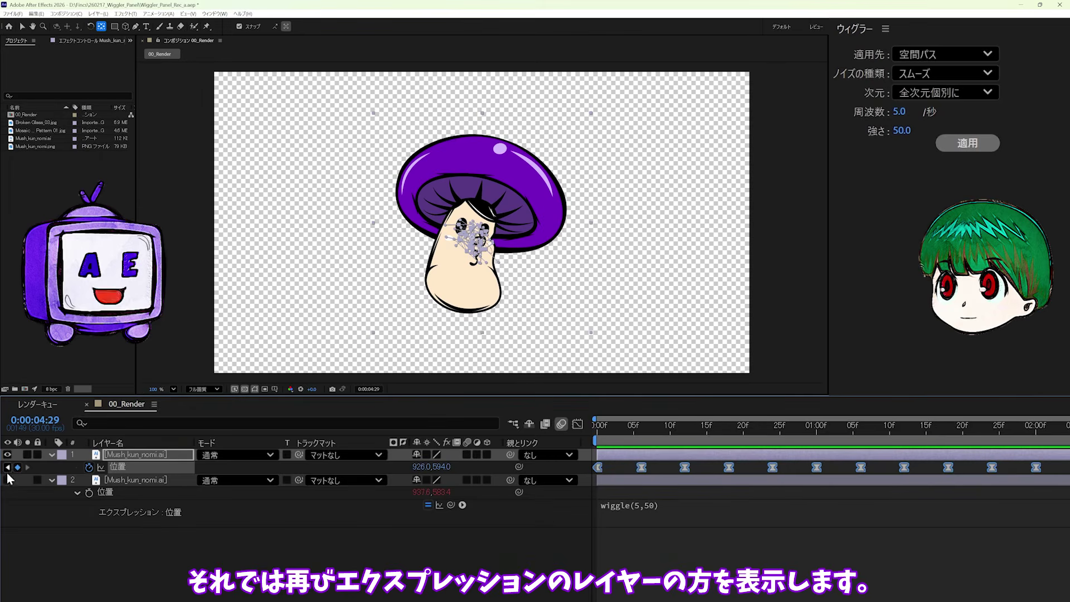
# - Show the mushroom layer with the wiggle expression and hide the layer with the Wiggler keyframes
pyautogui.click(8, 481)
pyautogui.click(7, 455)
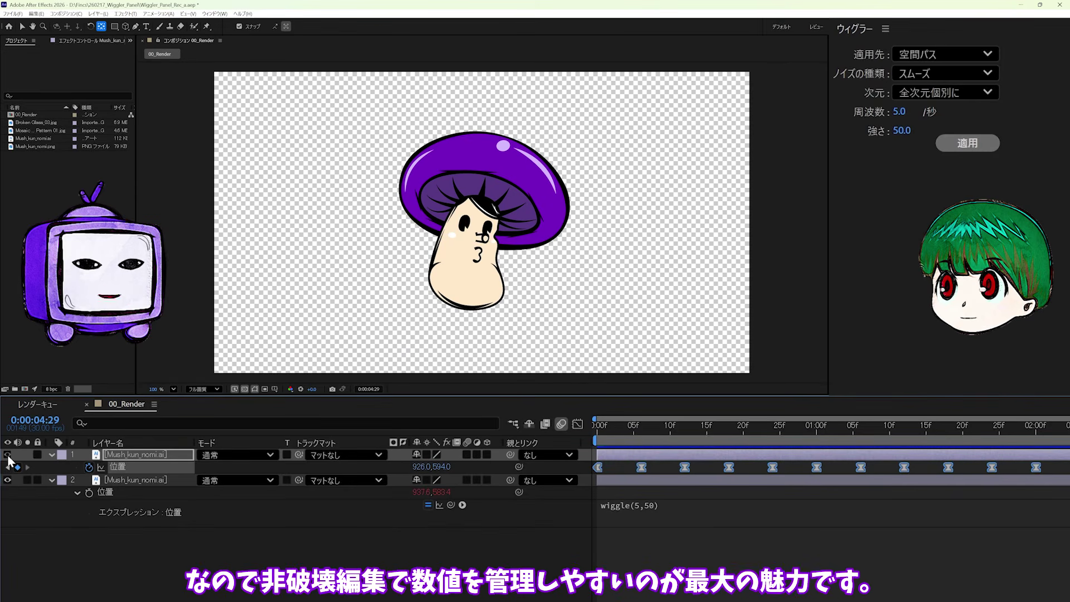
# - Keyframe the expression layer's Position to move from the left at 0:00:00:00 to the right at 0:00:04:29, and preview it
pyautogui.click(111, 483)
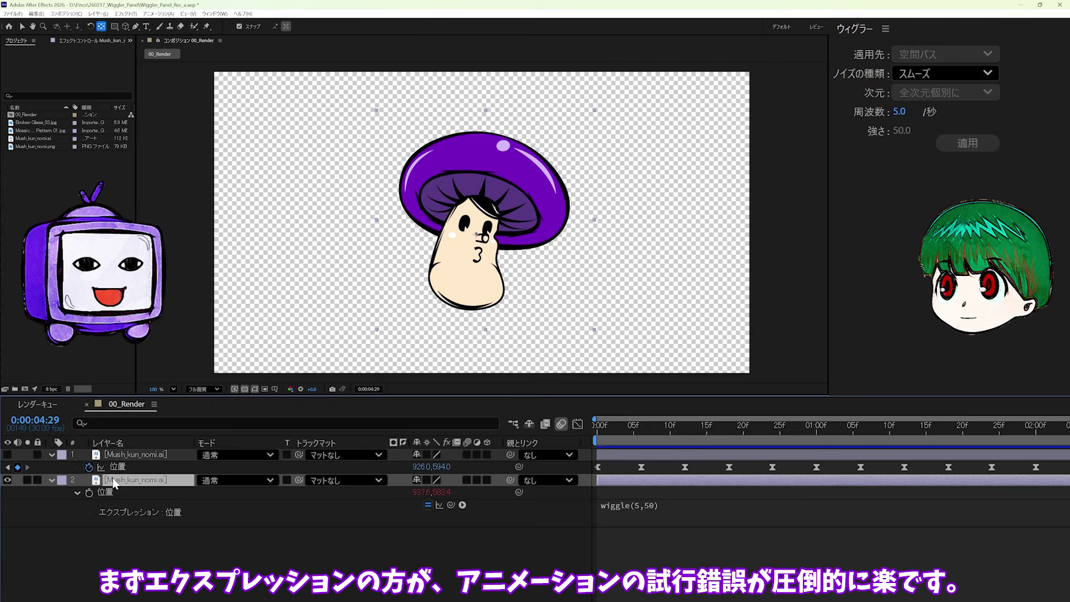
pyautogui.click(601, 427)
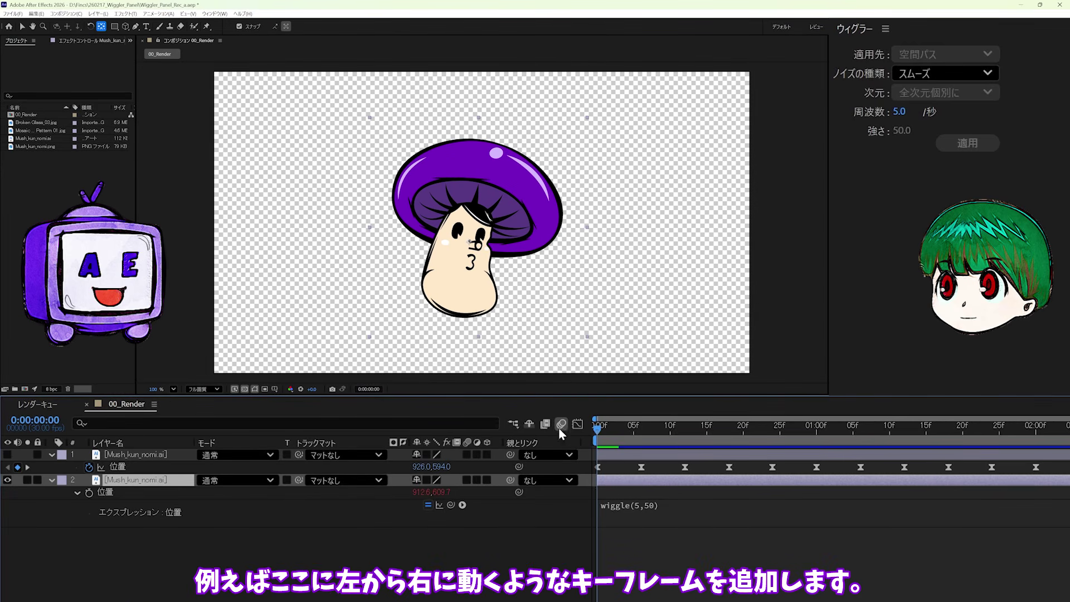
pyautogui.click(89, 492)
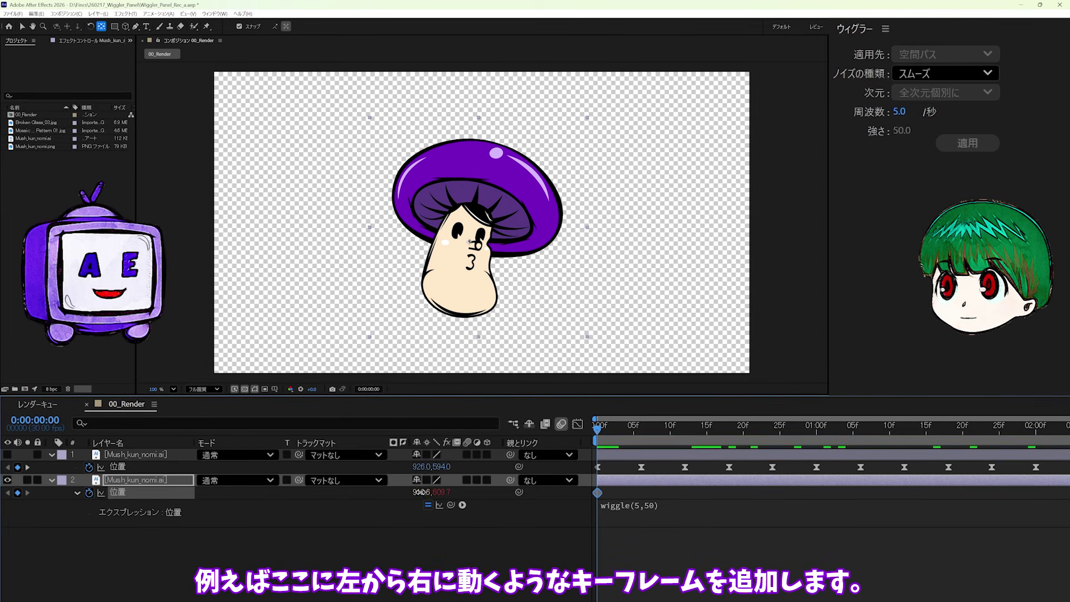
pyautogui.moveTo(422, 492); pyautogui.dragTo(340, 492)
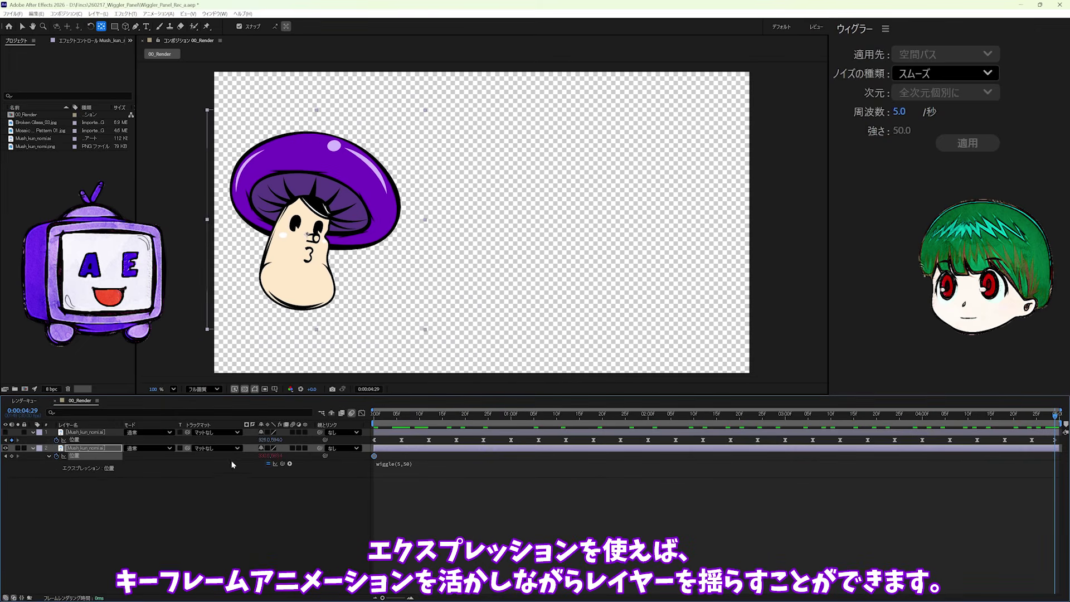
pyautogui.moveTo(264, 456); pyautogui.dragTo(691, 378)
pyautogui.press('space')
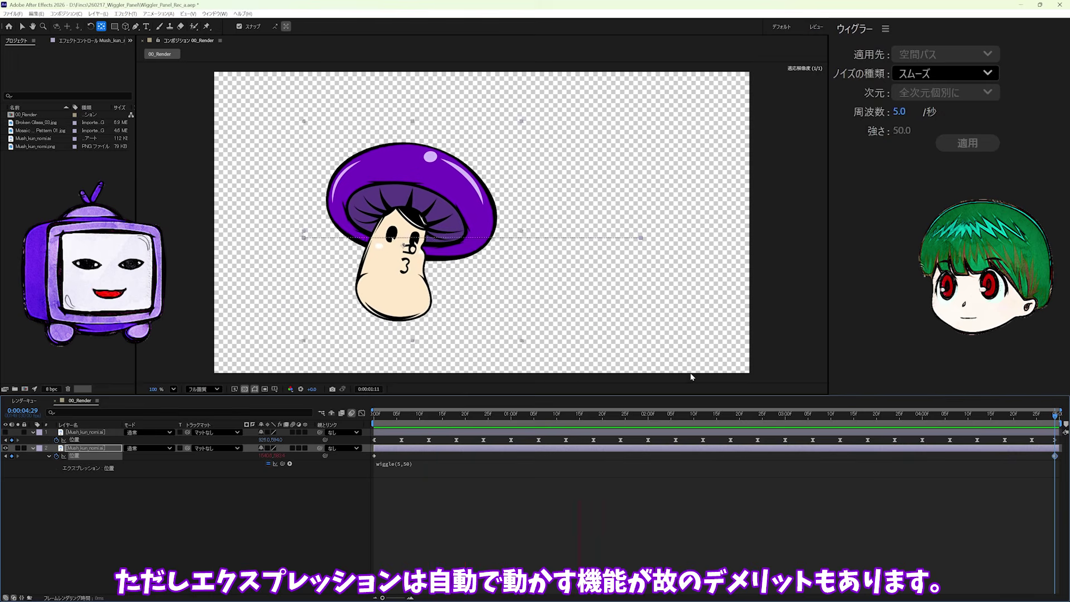
pyautogui.press('space')
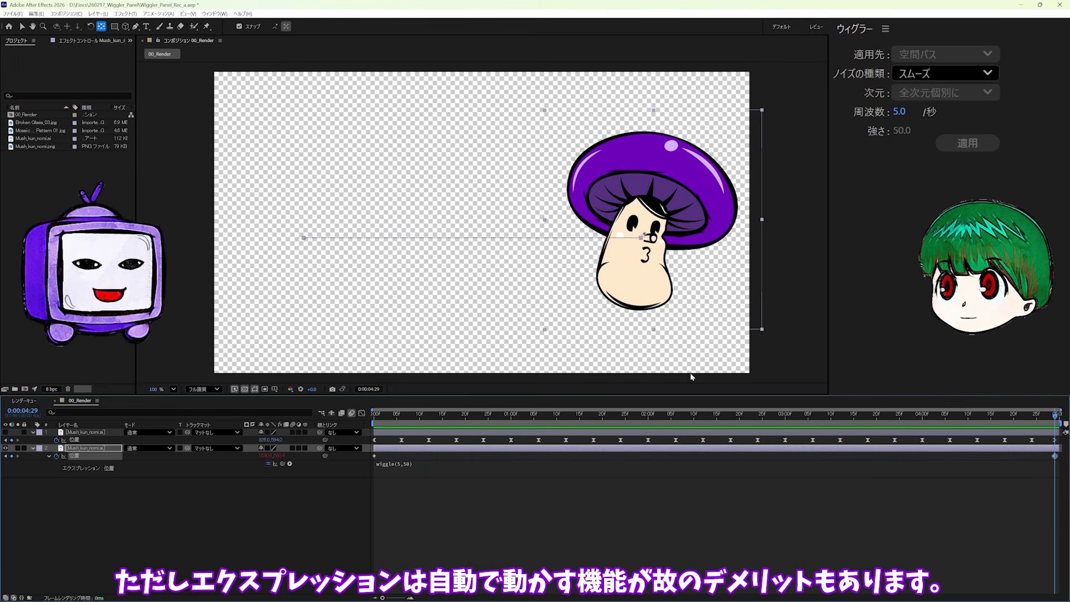
# - Add five null layers above the mushroom layers to test their effect on the wiggle, and delete them
pyautogui.click(115, 505)
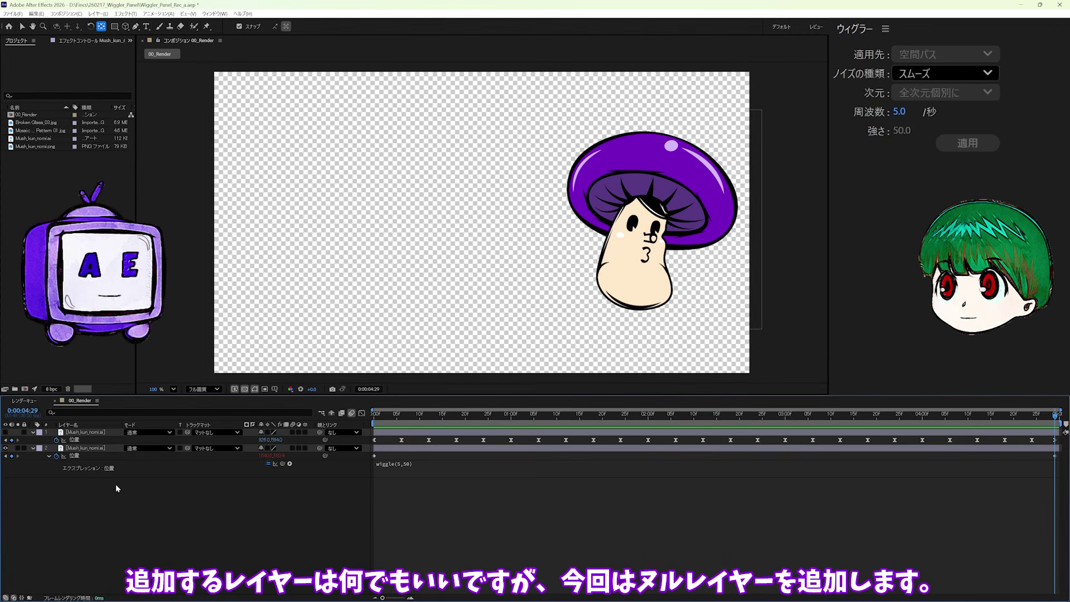
pyautogui.hotkey('ctrl', 'alt', 'shift', 'y')
pyautogui.hotkey('ctrl', 'alt', 'shift', 'y')
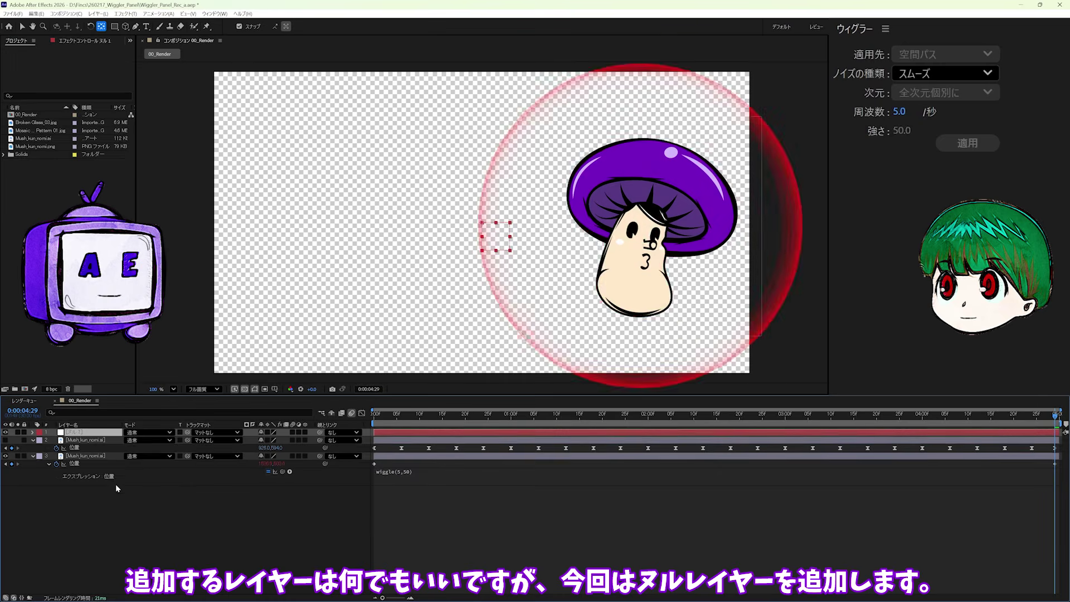
pyautogui.hotkey('ctrl', 'alt', 'shift', 'y')
pyautogui.hotkey('ctrl', 'alt', 'shift', 'y')
pyautogui.hotkey('ctrl', 'alt', 'shift', 'y')
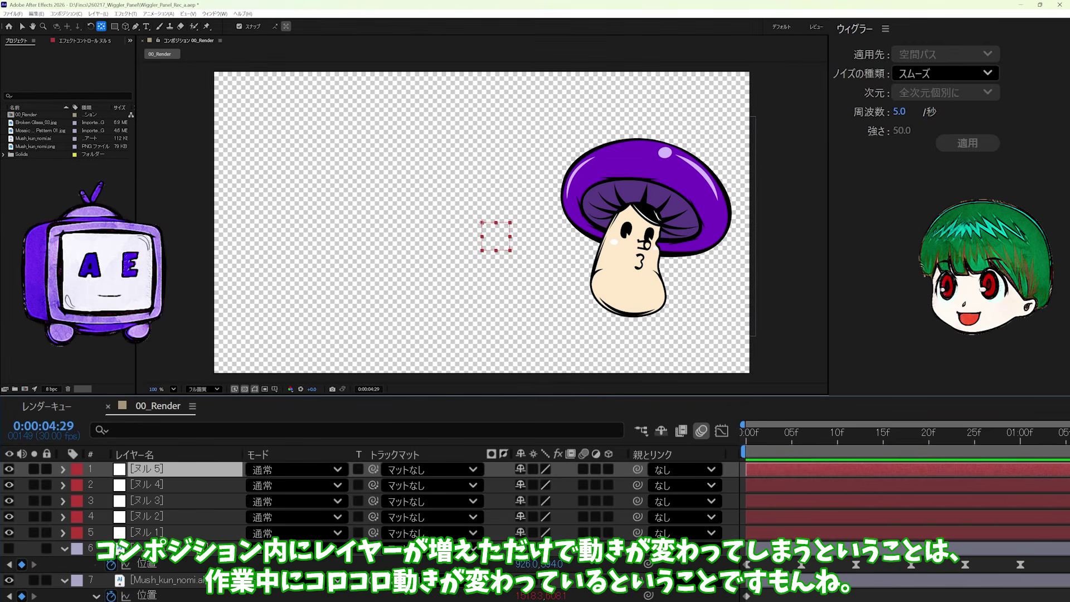
pyautogui.press('Delete')
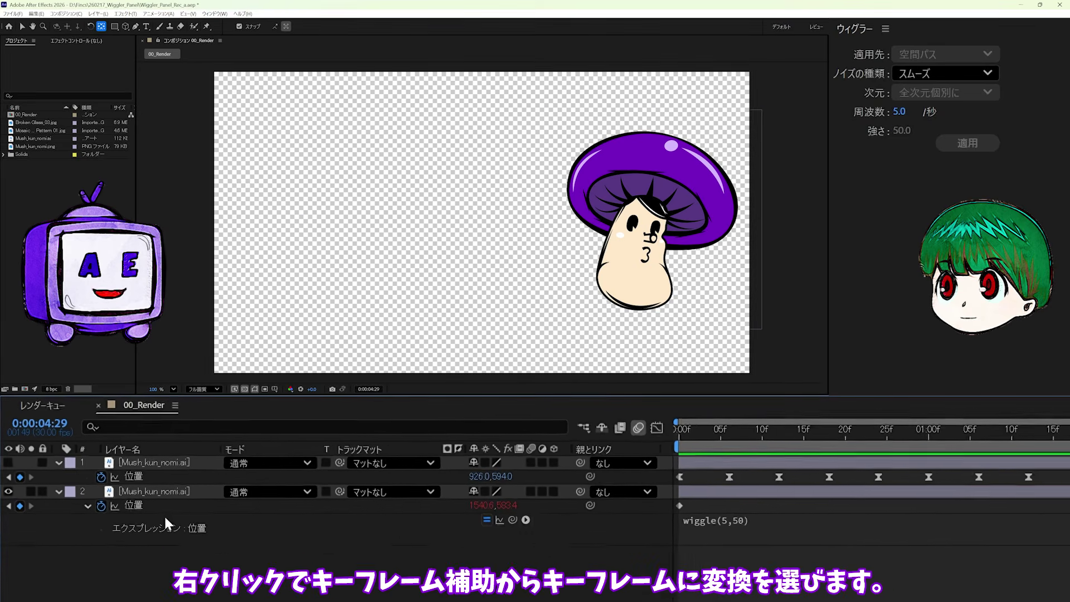
# - Convert the lower mushroom layer's Position expression to keyframes and preview the animation
pyautogui.rightClick(156, 518)
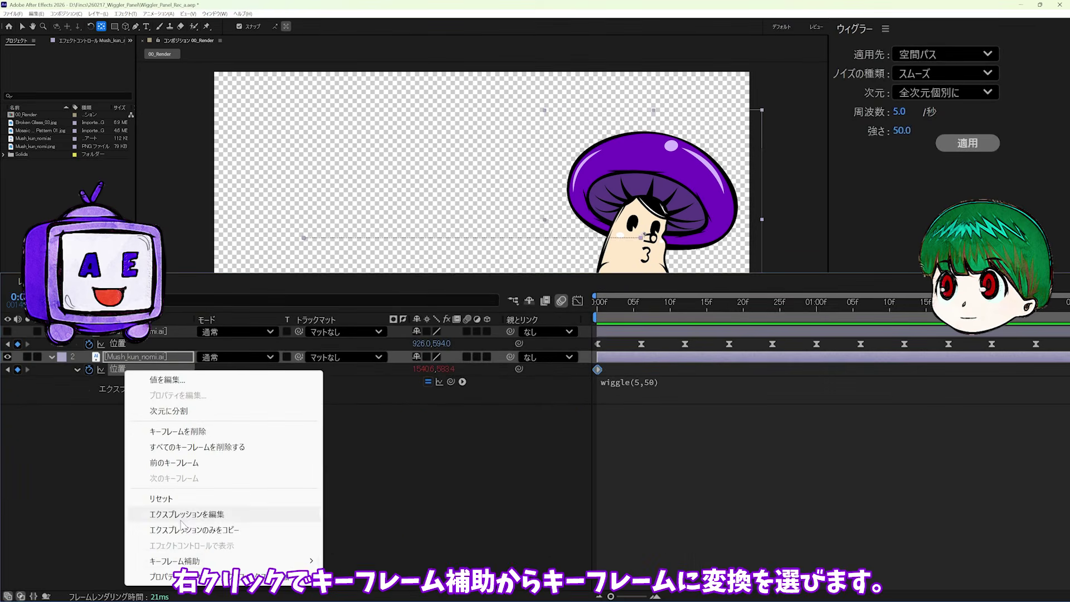
pyautogui.moveTo(183, 562)
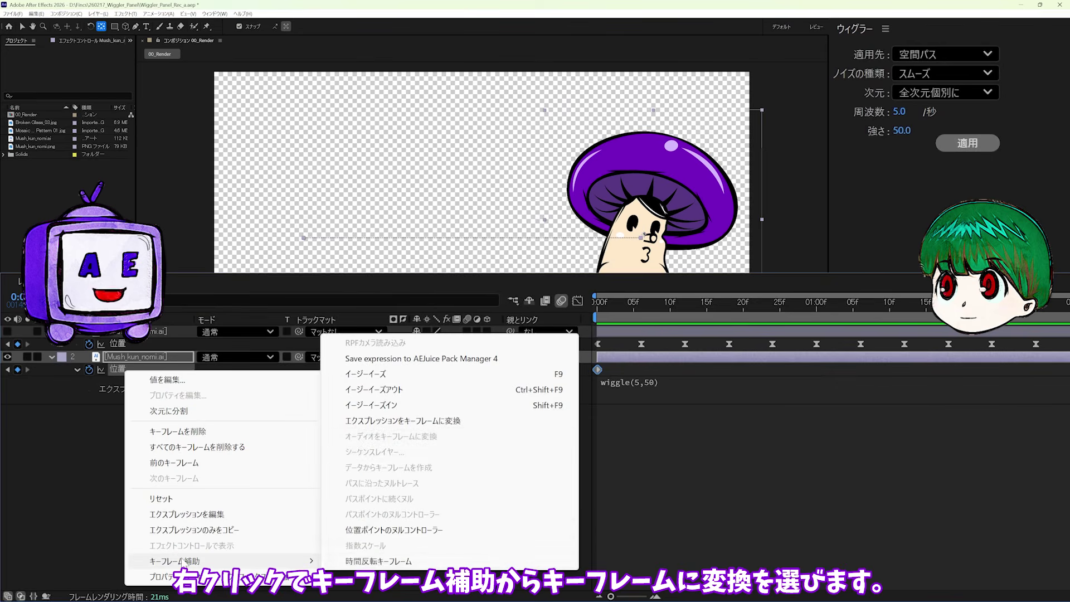
pyautogui.click(453, 421)
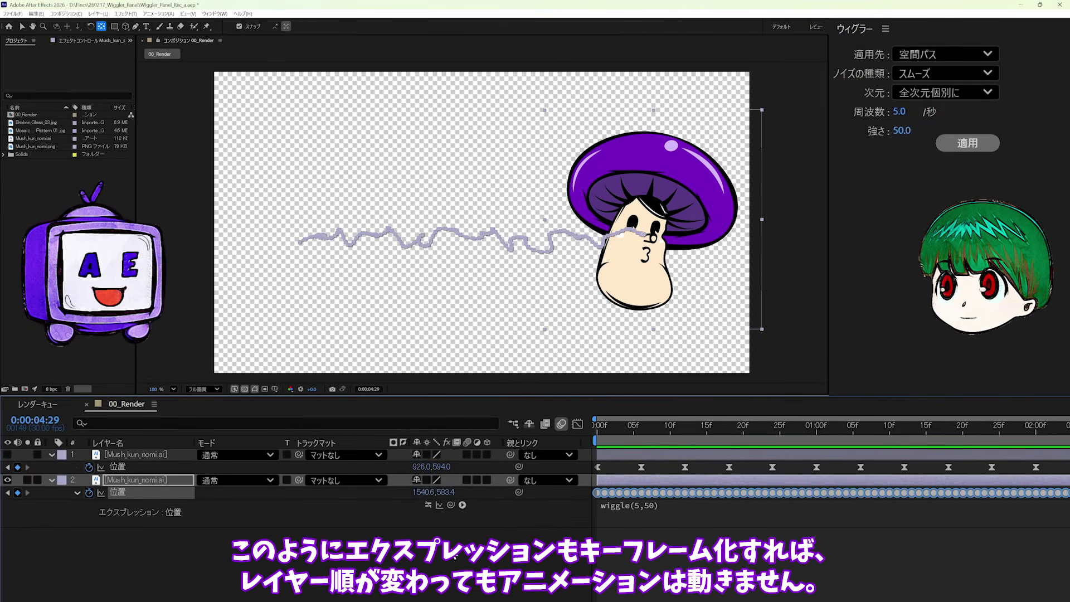
pyautogui.press('space')
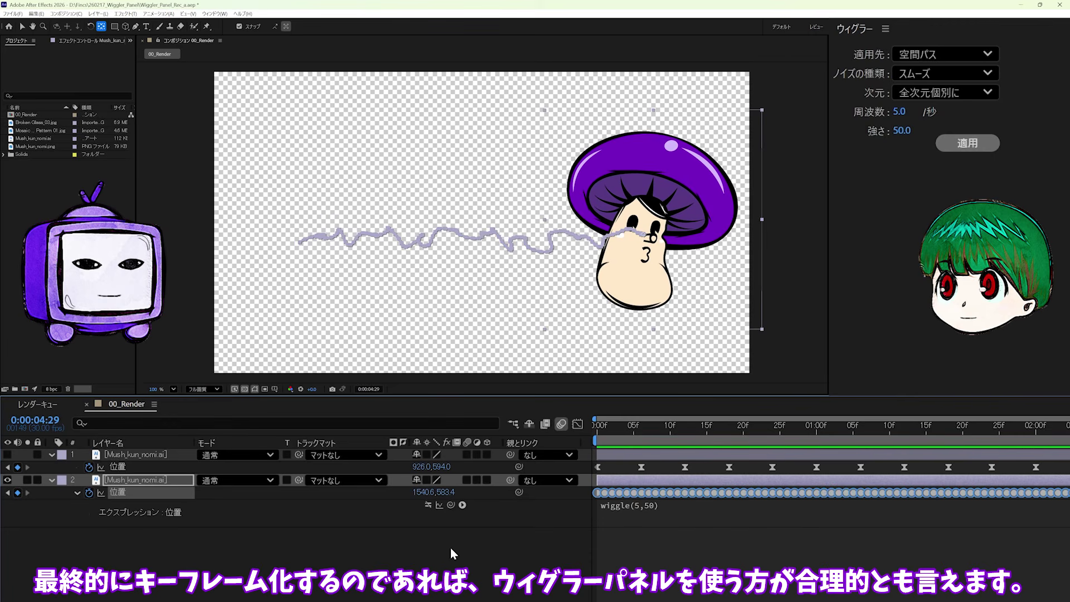
# - Show the upper mushroom layer, hide the lower one, and remove all Position keyframes from the upper layer
pyautogui.click(7, 454)
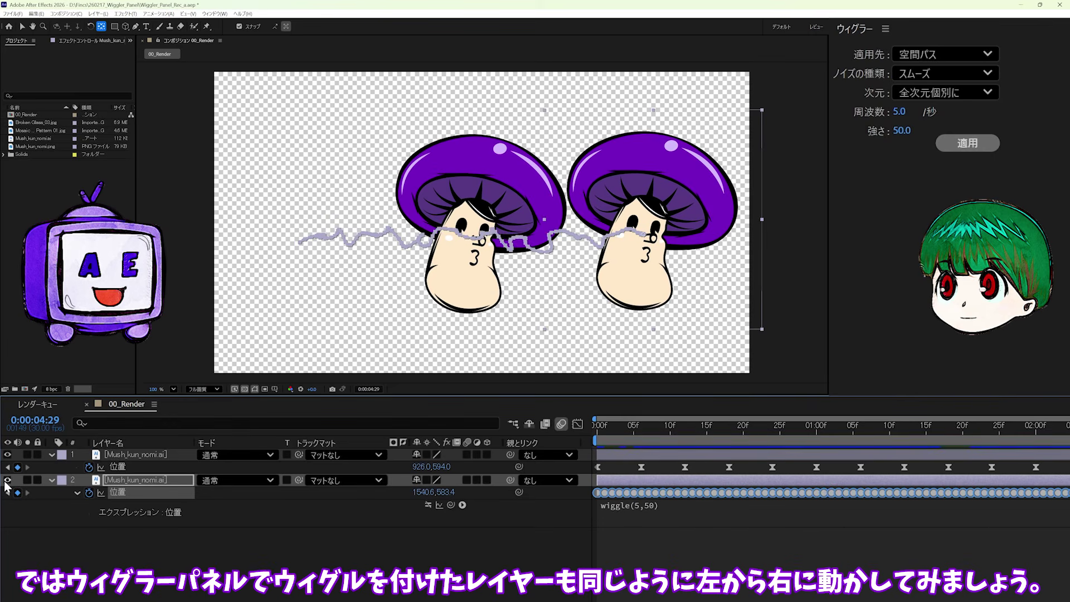
pyautogui.click(8, 480)
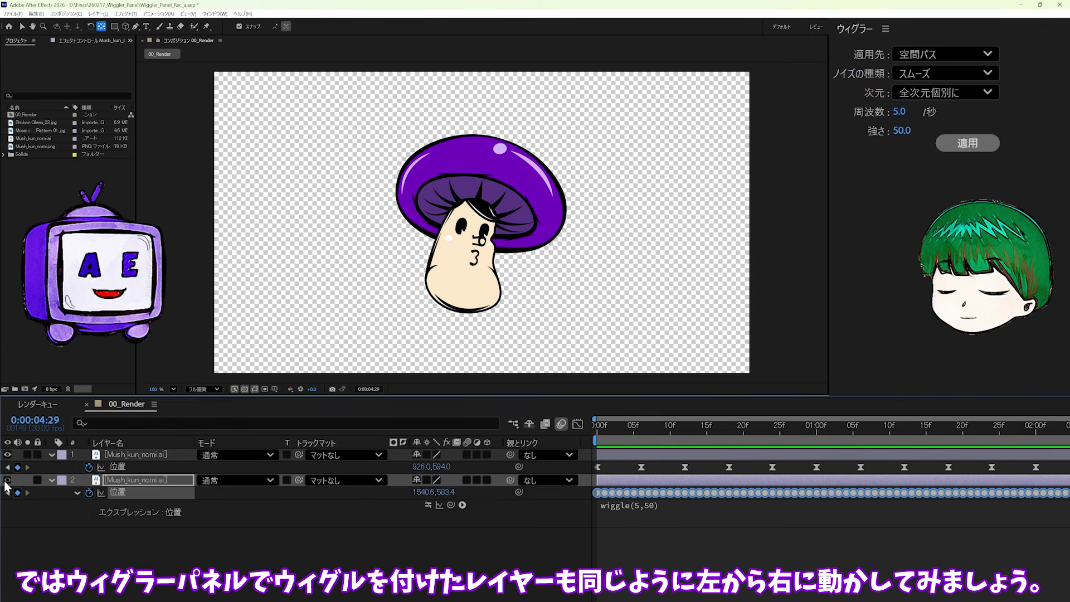
pyautogui.press('Home')
pyautogui.click(88, 467)
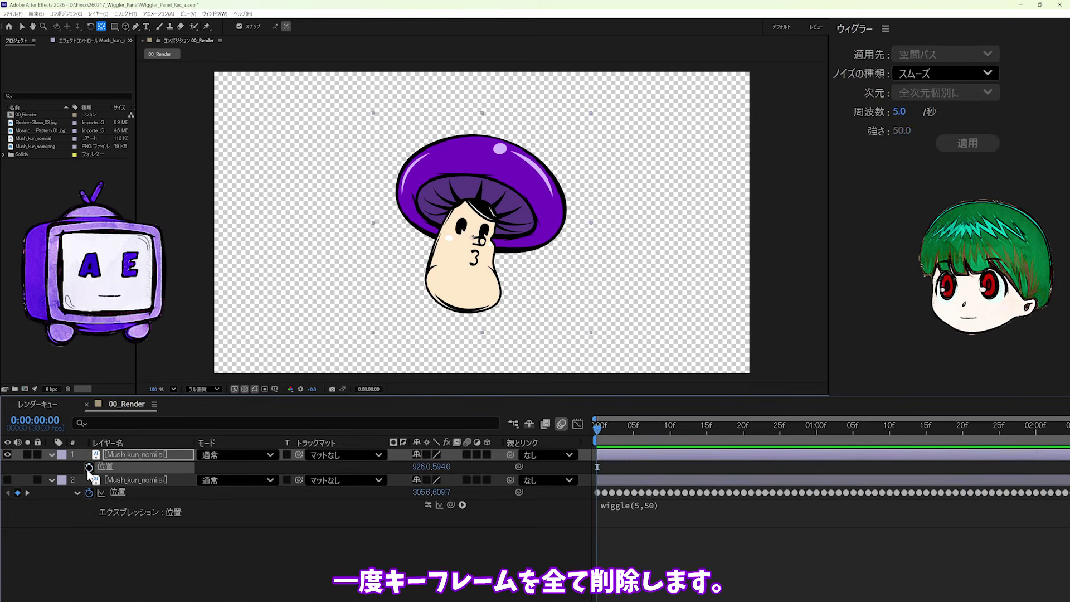
# - Keyframe the upper mushroom layer's X position from 302 at 0:00:00:00 to 1544 at 0:00:04:29
pyautogui.click(88, 467)
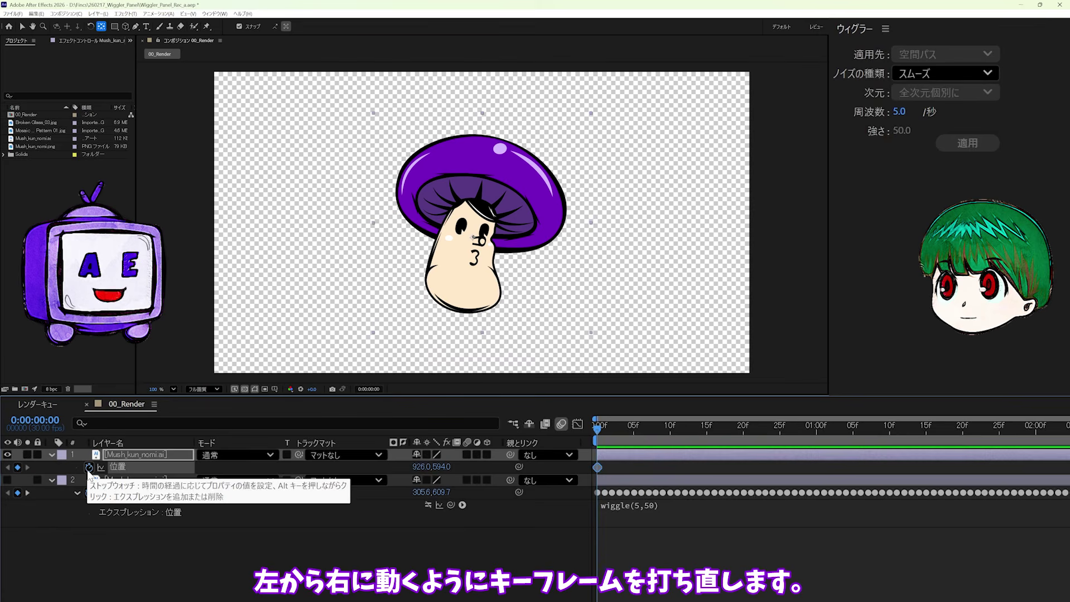
pyautogui.moveTo(420, 467); pyautogui.dragTo(72, 467)
pyautogui.click(697, 435)
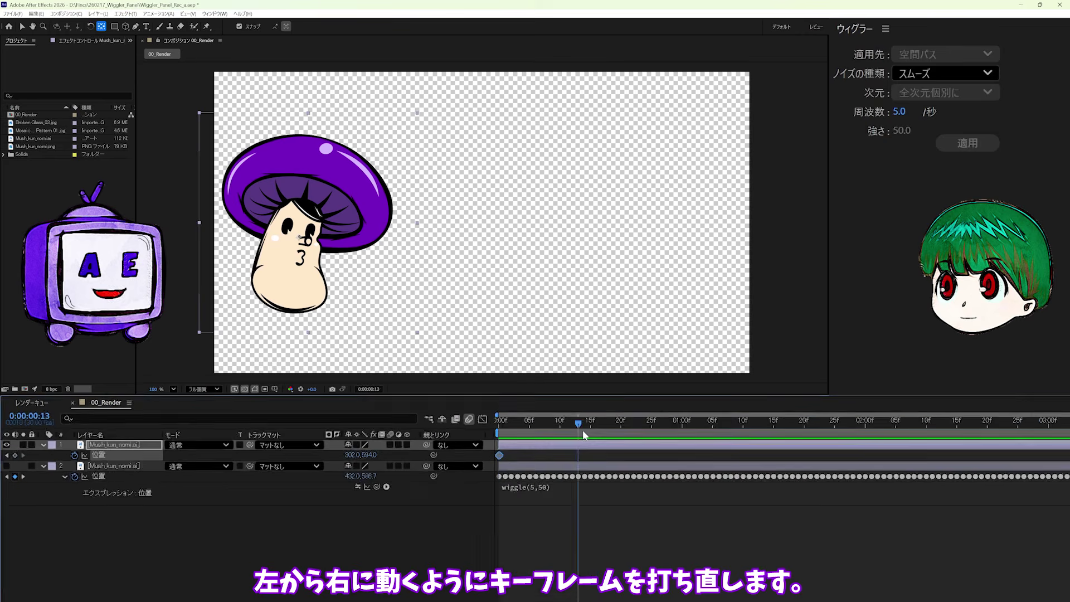
pyautogui.press('End')
pyautogui.moveTo(353, 455); pyautogui.dragTo(1045, 455)
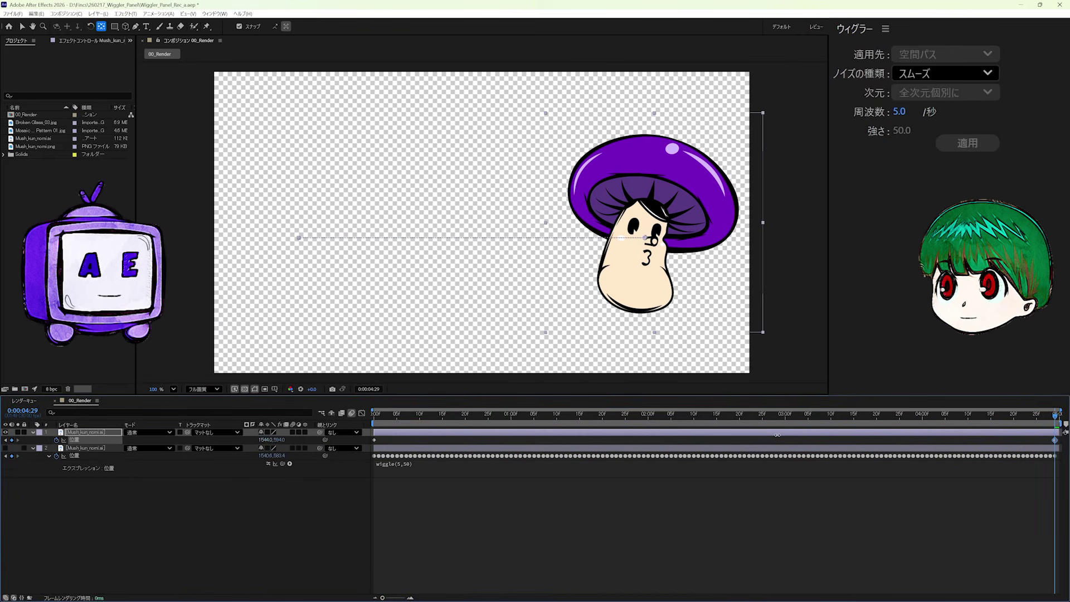
# - Apply the Wiggler to both Position keyframes of the upper mushroom layer and preview the animation
pyautogui.click(91, 440)
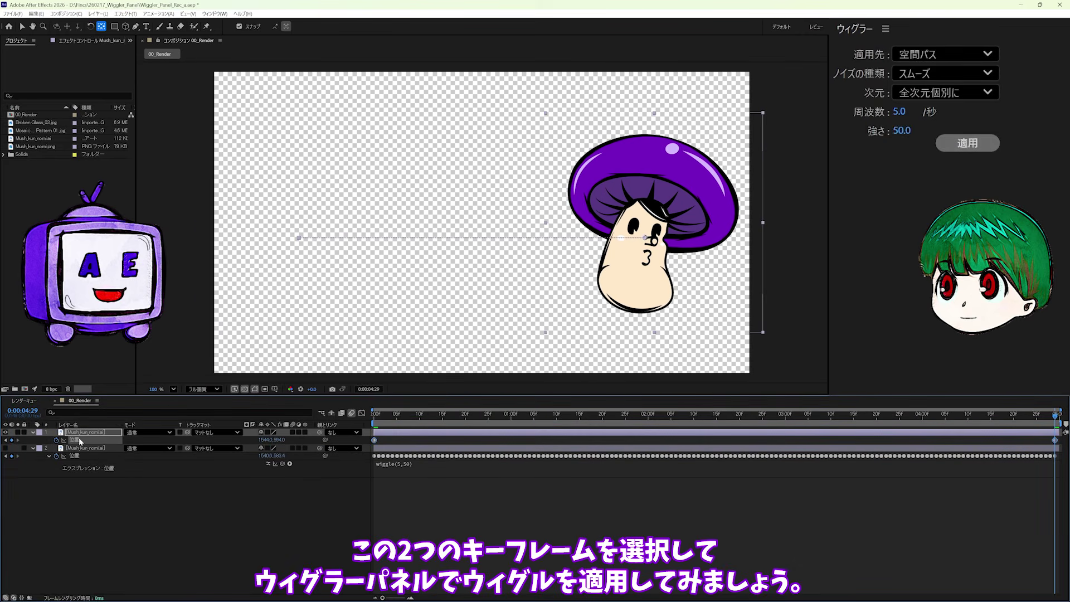
pyautogui.click(960, 146)
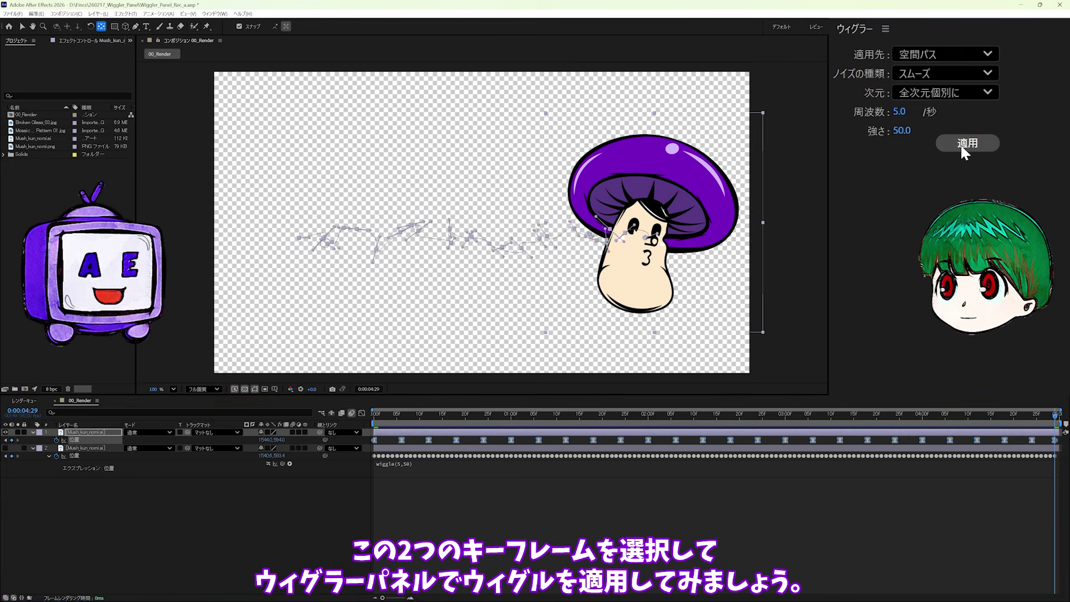
pyautogui.press('space')
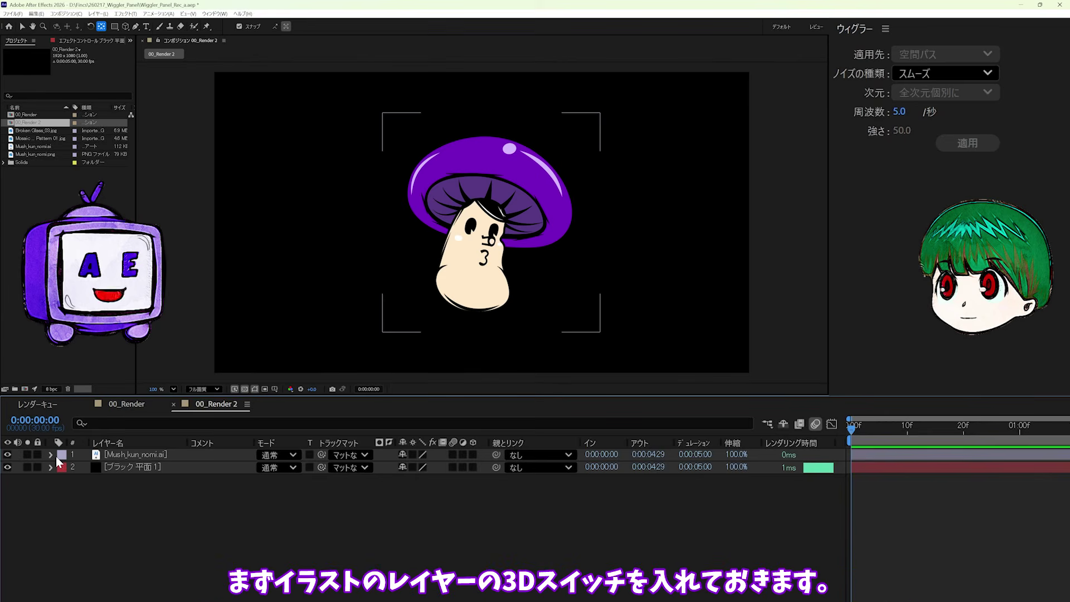
# - Make the mushroom layer in 00_Render 2 a 3D layer and keyframe its Z position at 5000 at 0:00:00:00
pyautogui.click(474, 455)
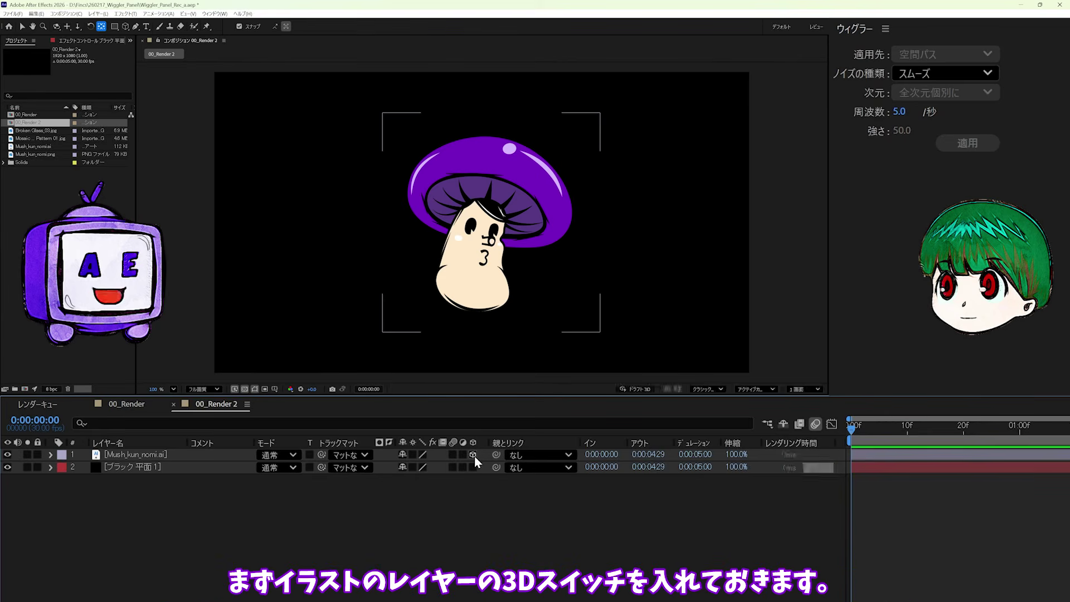
pyautogui.click(180, 456)
pyautogui.press('p')
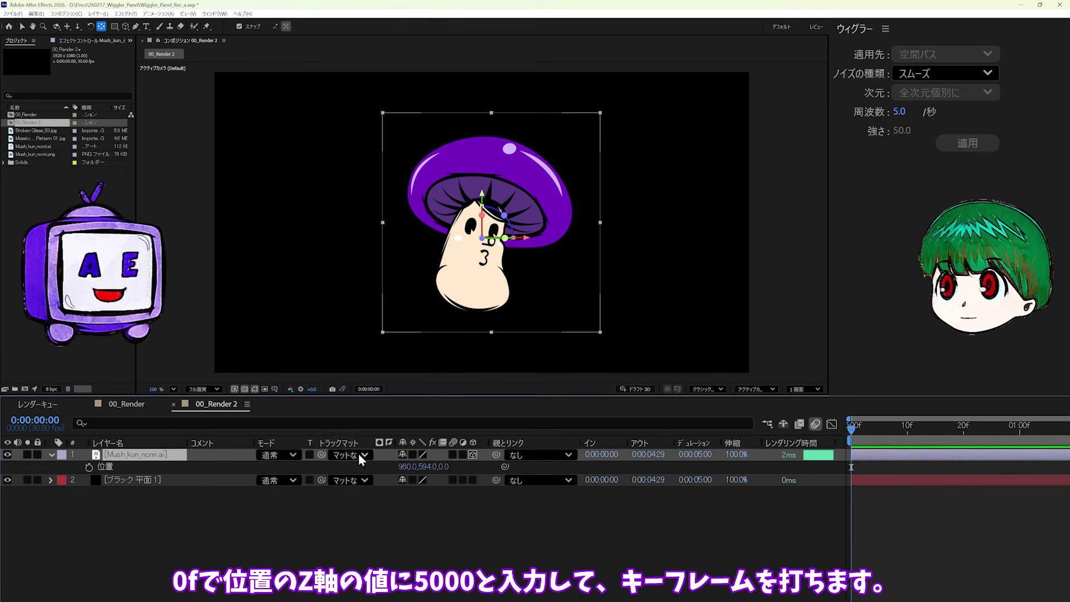
pyautogui.click(442, 470)
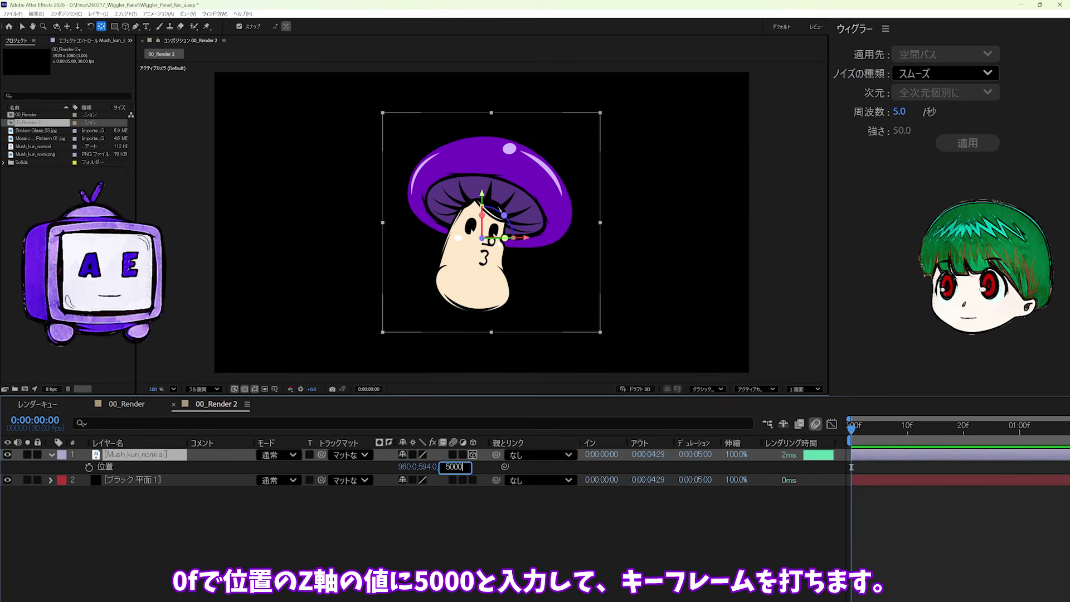
pyautogui.press('Return')
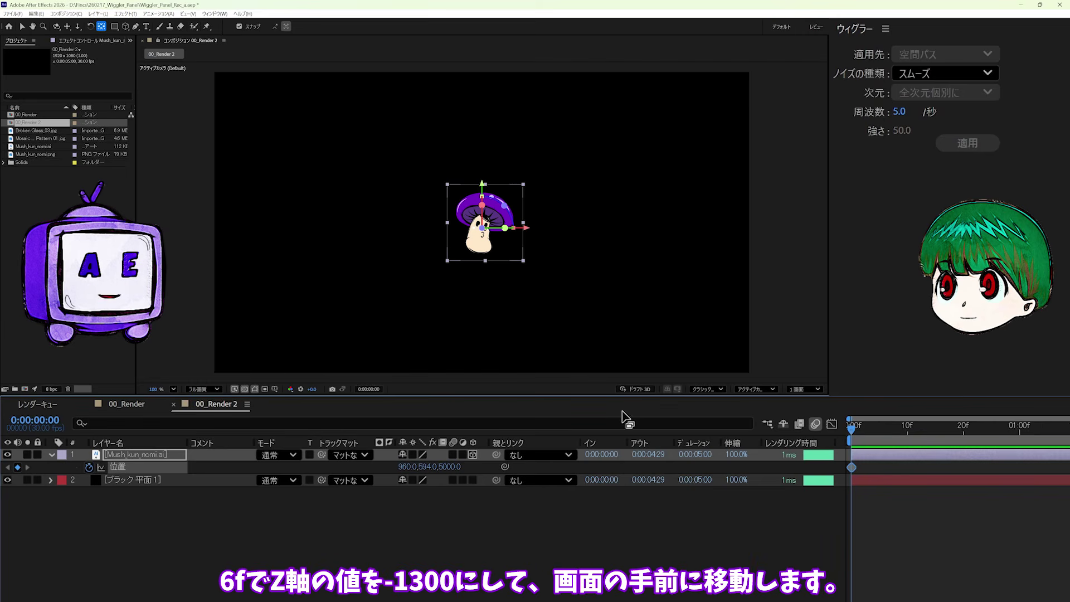
# - Keyframe the mushroom layer's Z position at -1300 at 0:00:00:06
pyautogui.moveTo(865, 432); pyautogui.dragTo(887, 441)
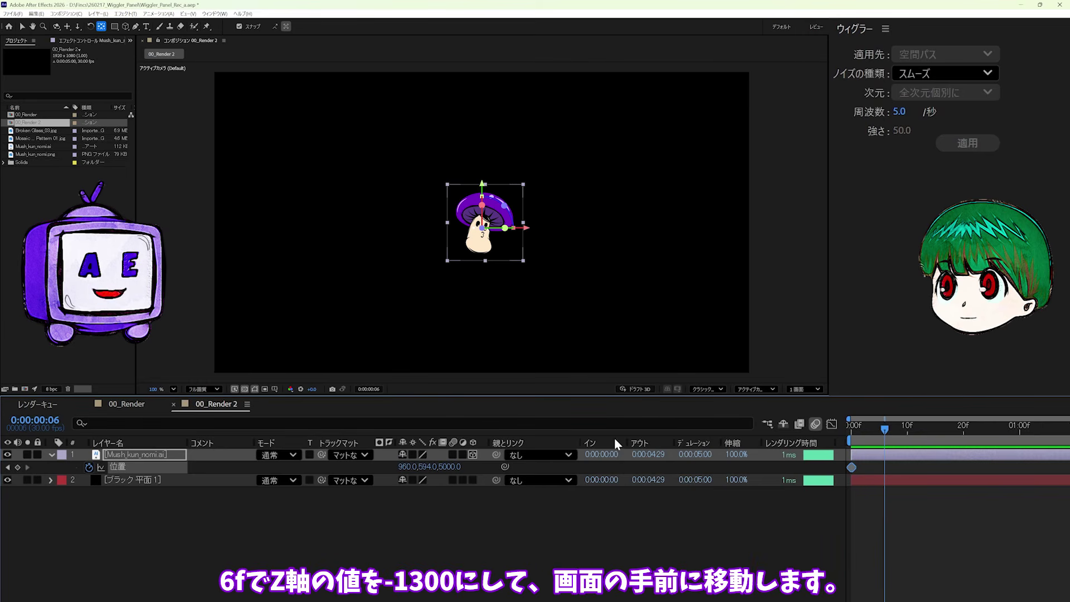
pyautogui.click(455, 470)
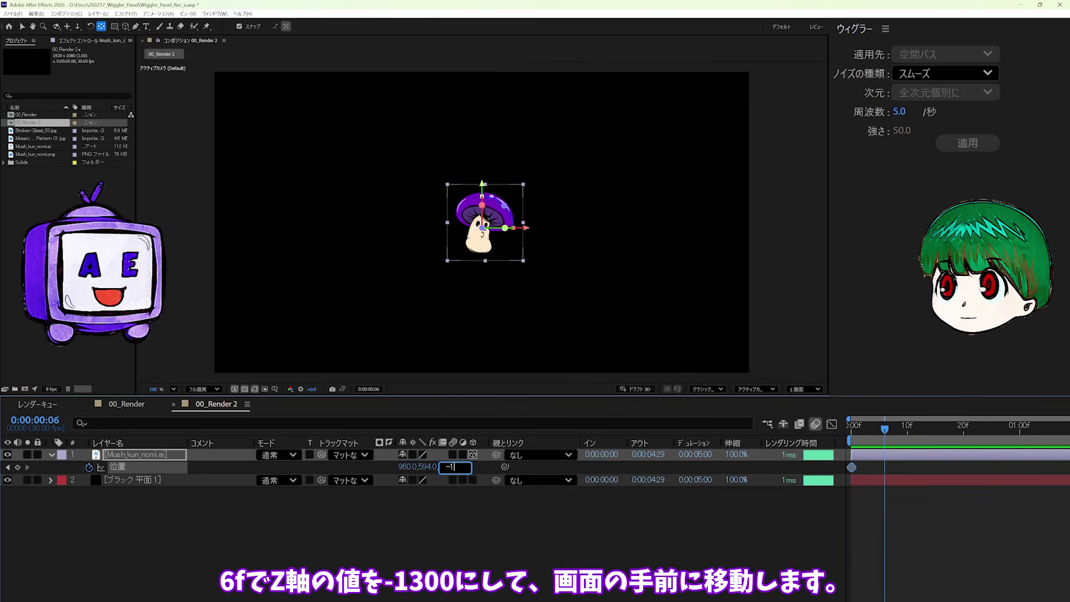
pyautogui.press('Return')
# - Keyframe the mushroom layer's Z position at -900 at 0:00:00:09
pyautogui.hotkey('ctrl', 'Right')
pyautogui.hotkey('ctrl', 'Right')
pyautogui.hotkey('ctrl', 'Right')
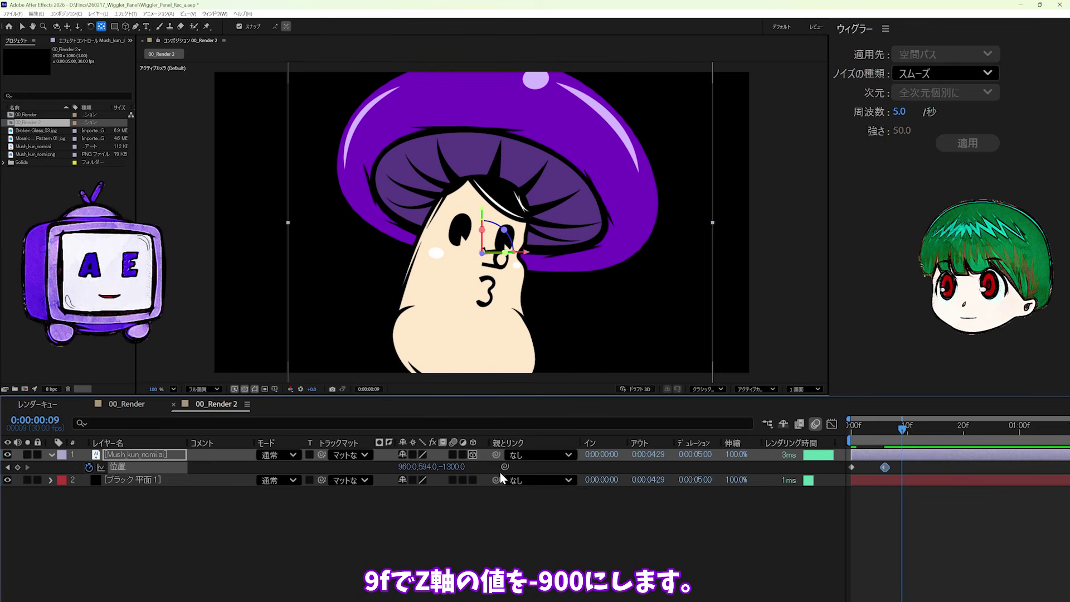
pyautogui.click(455, 467)
pyautogui.write('-900')
pyautogui.press('Return')
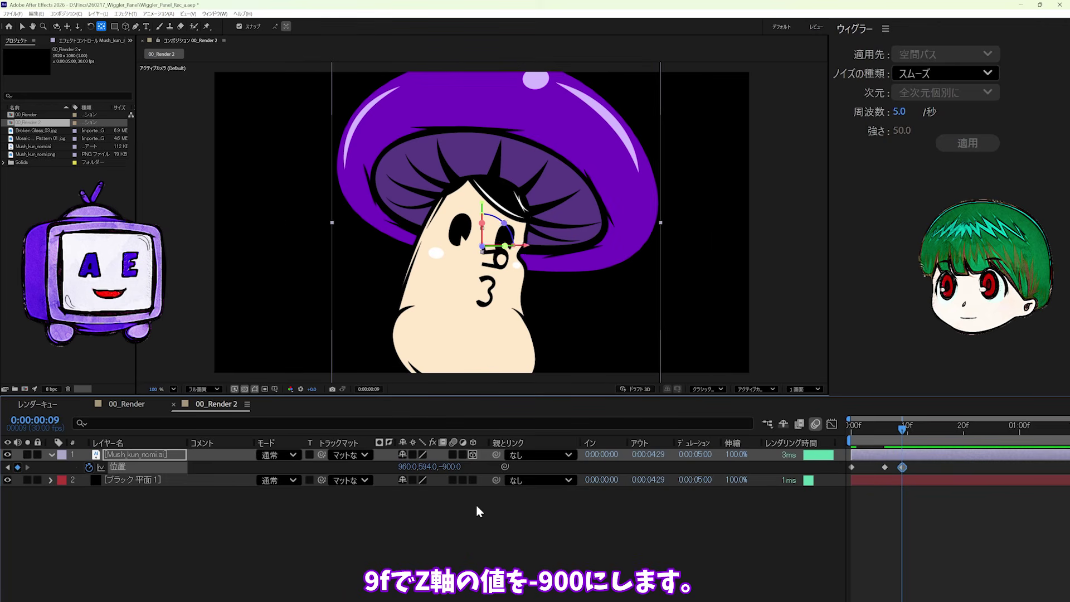
# - Keyframe the mushroom layer's Z position at -1300 at 0:00:00:11
pyautogui.hotkey('ctrl', 'Right')
pyautogui.hotkey('ctrl', 'Right')
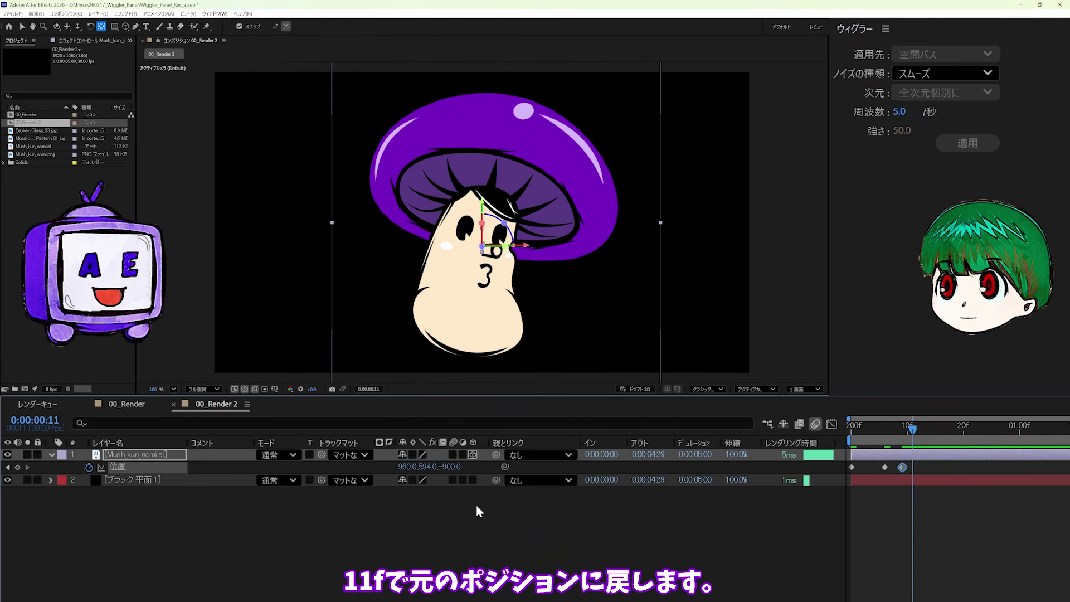
pyautogui.click(457, 467)
pyautogui.write('-1300')
pyautogui.press('Return')
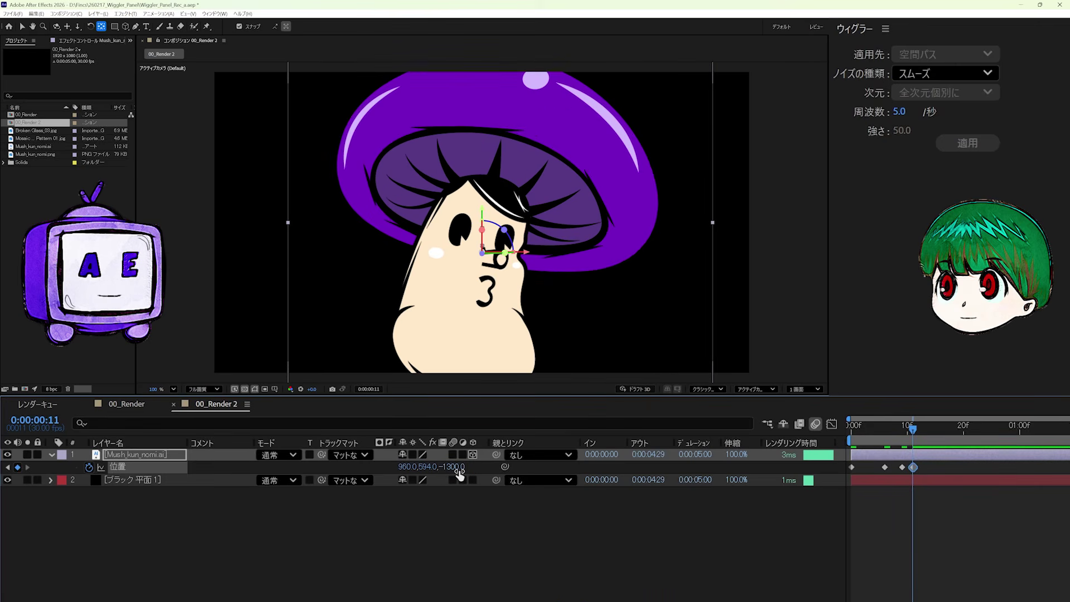
# - Enable motion blur on the mushroom layer and preview the bounce toward the screen
pyautogui.click(452, 454)
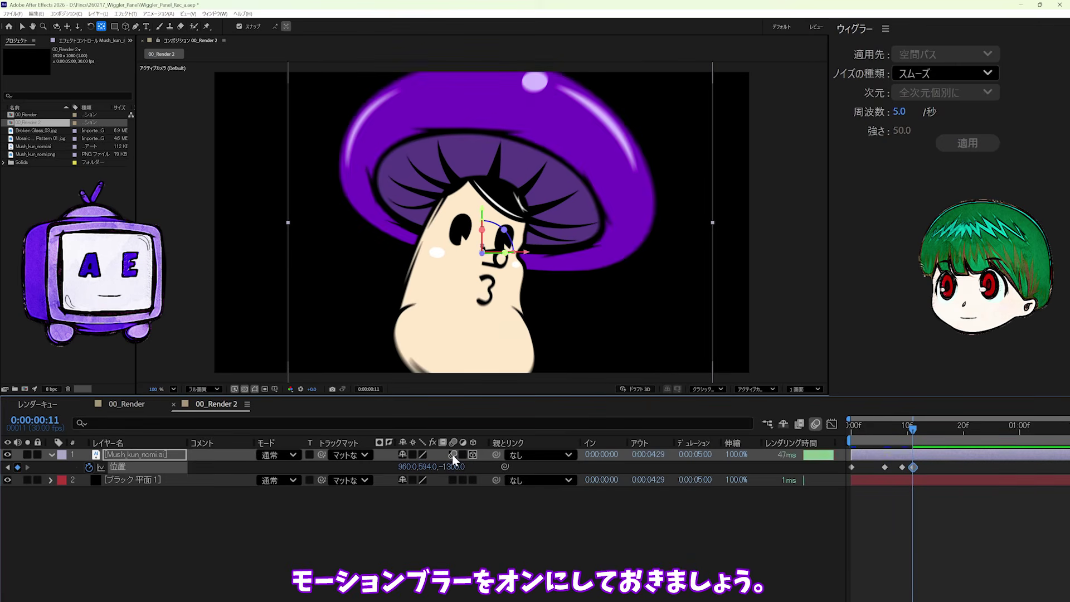
pyautogui.press('space')
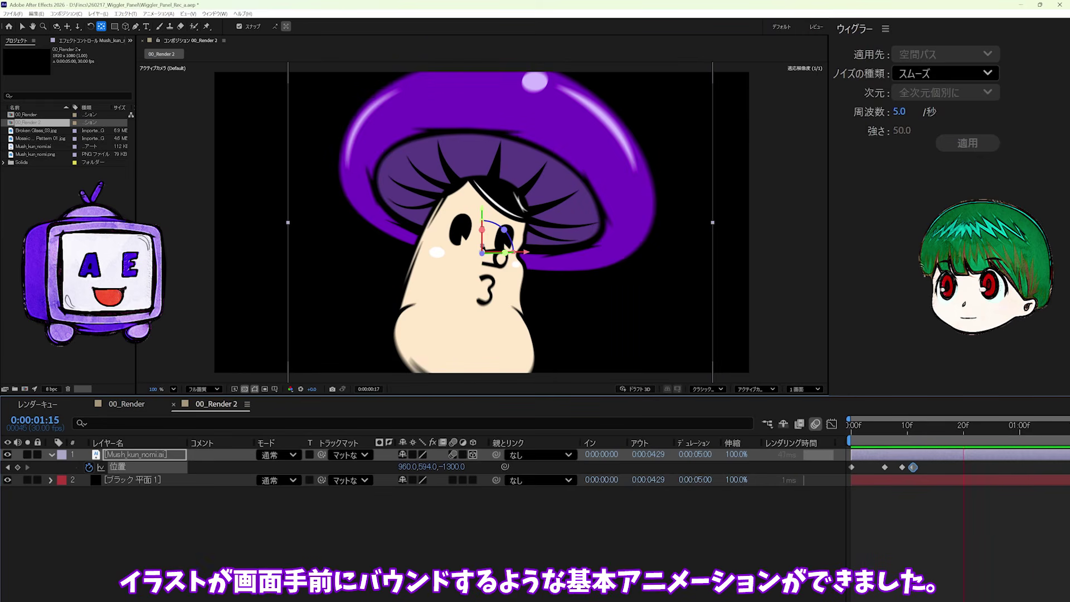
pyautogui.press('space')
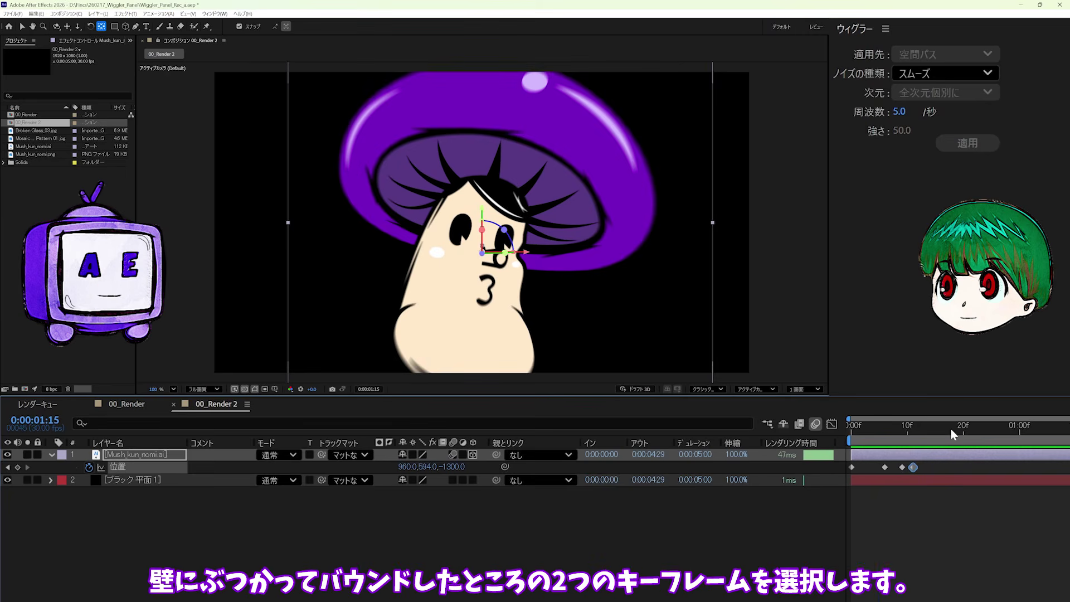
# - Apply the Wiggler to the Position keyframes at frames 6 and 9 with frequency 30, magnitude 50 and jagged (ギザギザ) noise
pyautogui.moveTo(878, 429); pyautogui.dragTo(907, 436)
pyautogui.moveTo(868, 466); pyautogui.dragTo(907, 468)
pyautogui.click(895, 112)
pyautogui.write('30')
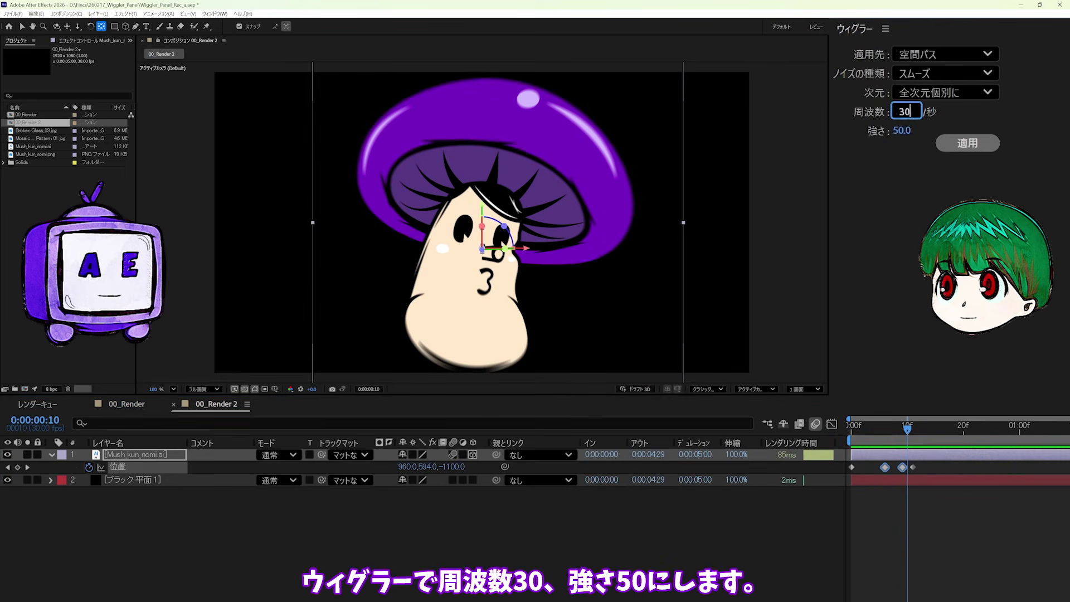
pyautogui.press('Tab')
pyautogui.write('50')
pyautogui.press('Return')
pyautogui.click(914, 71)
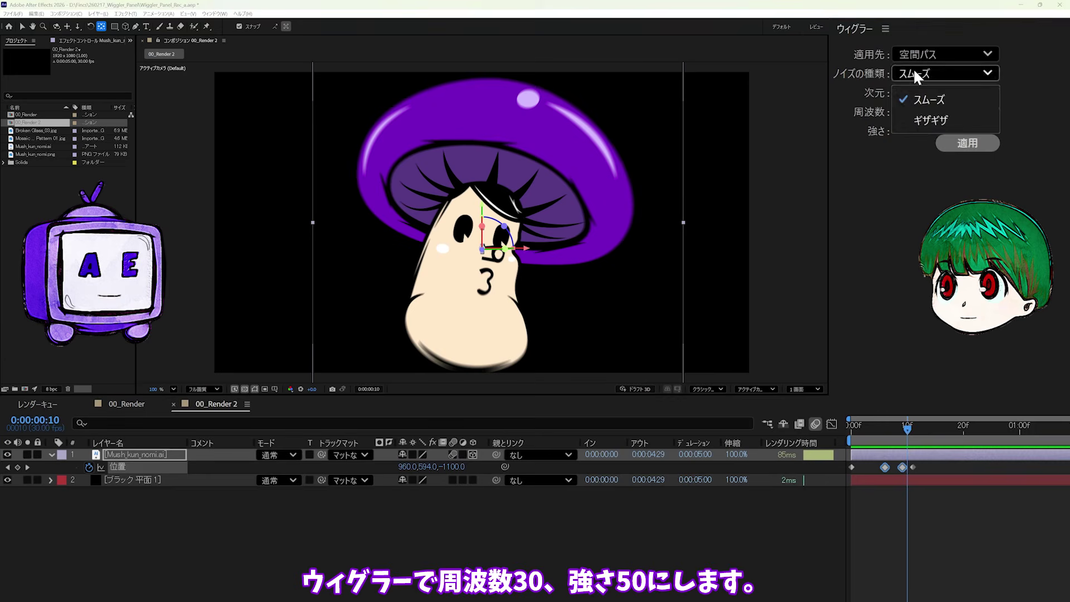
pyautogui.click(922, 115)
pyautogui.click(967, 144)
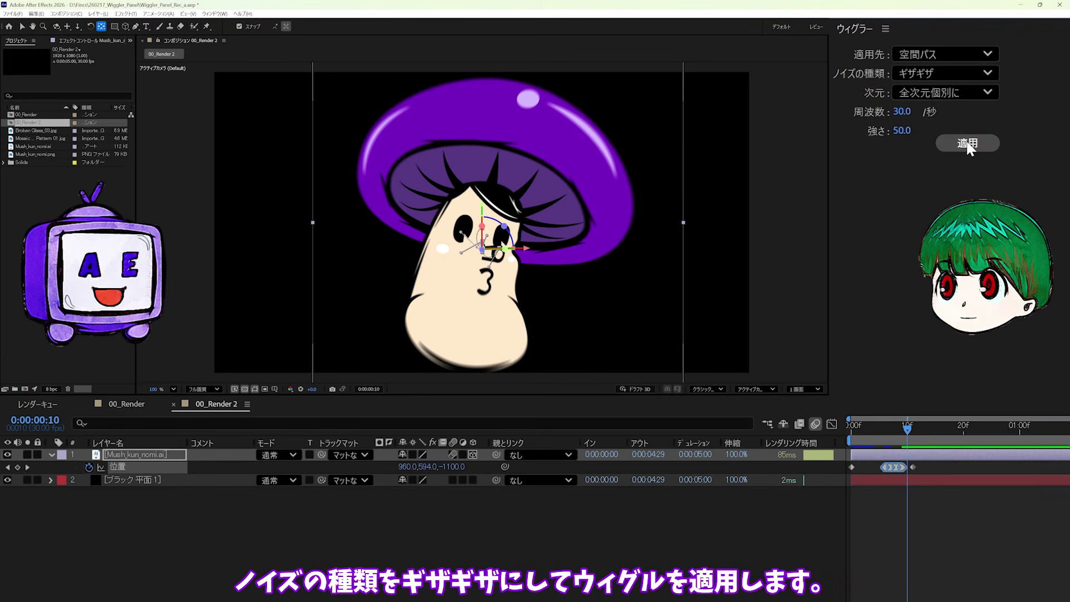
# - Copy the mushroom's Position keyframe from frame 11 to 0:00:00:14
pyautogui.press('pagedown')
pyautogui.press('pagedown')
pyautogui.press('pagedown')
pyautogui.press('pagedown')
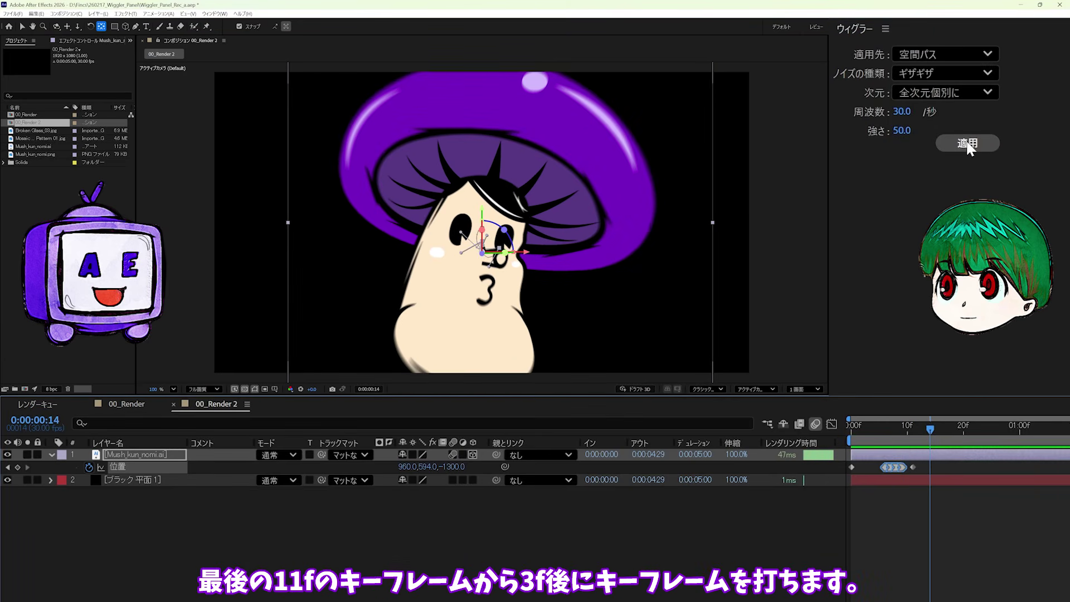
pyautogui.click(912, 468)
pyautogui.hotkey('ctrl', 'c')
pyautogui.hotkey('ctrl', 'v')
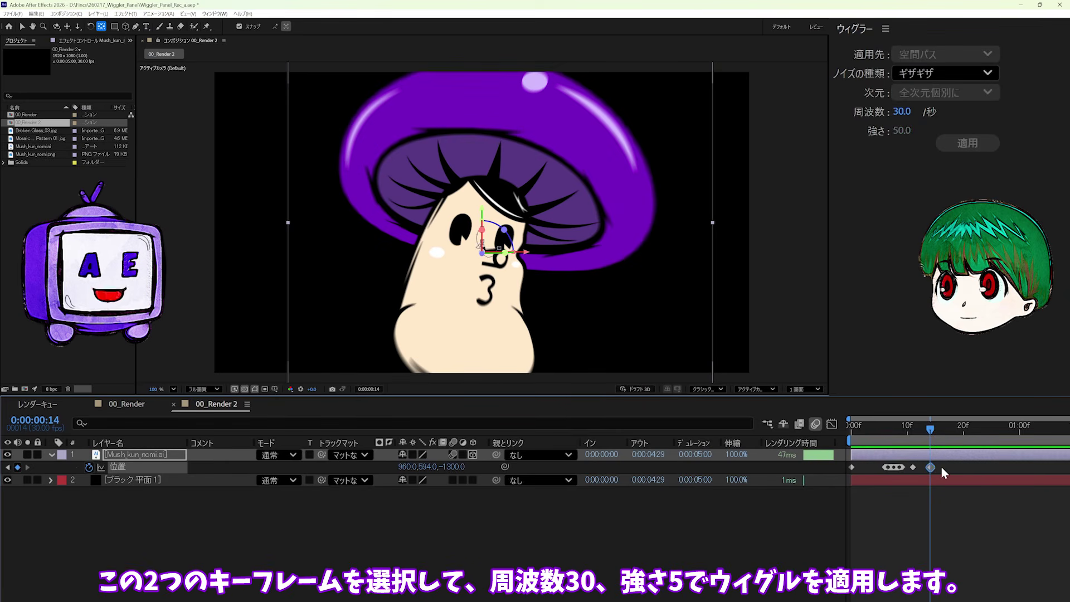
# - Apply the Wiggler with magnitude 5 to the Position keyframes at frames 11 and 14, and preview the impact
pyautogui.moveTo(942, 466); pyautogui.dragTo(911, 469)
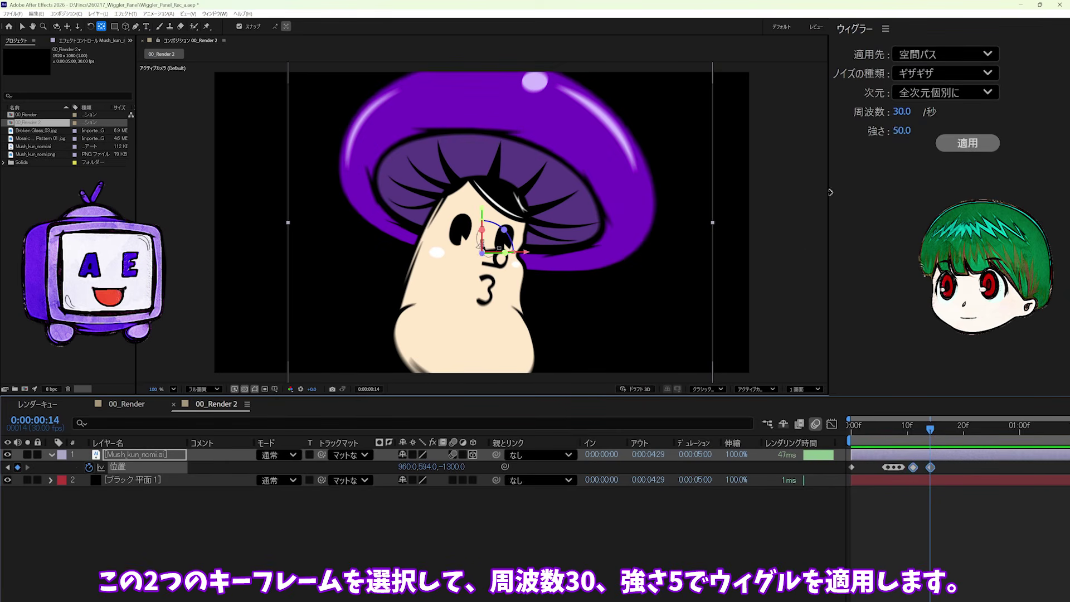
pyautogui.click(902, 132)
pyautogui.write('5')
pyautogui.press('Return')
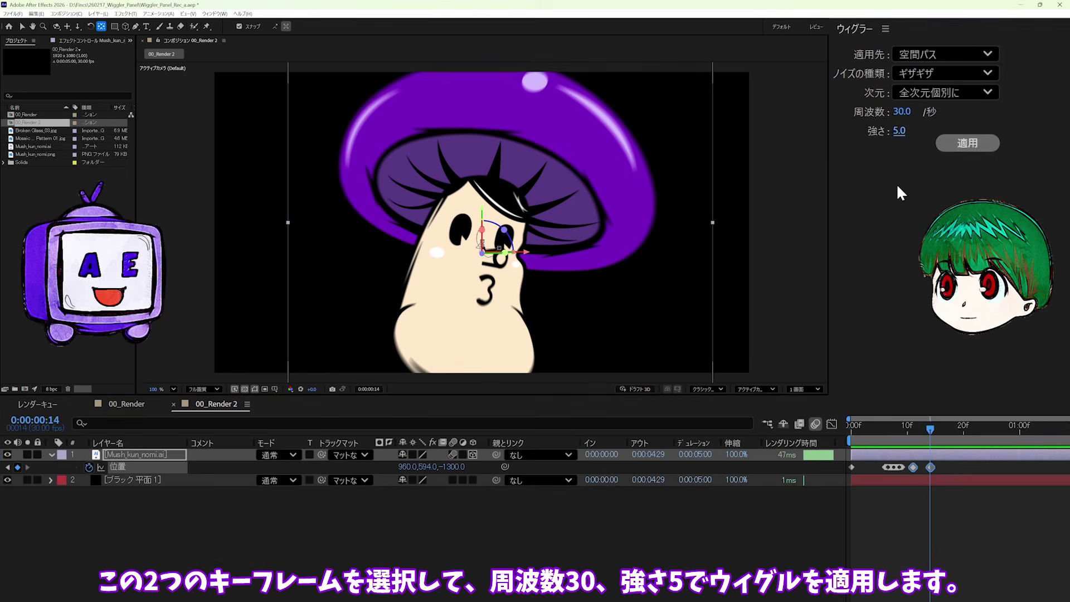
pyautogui.click(956, 142)
pyautogui.press('space')
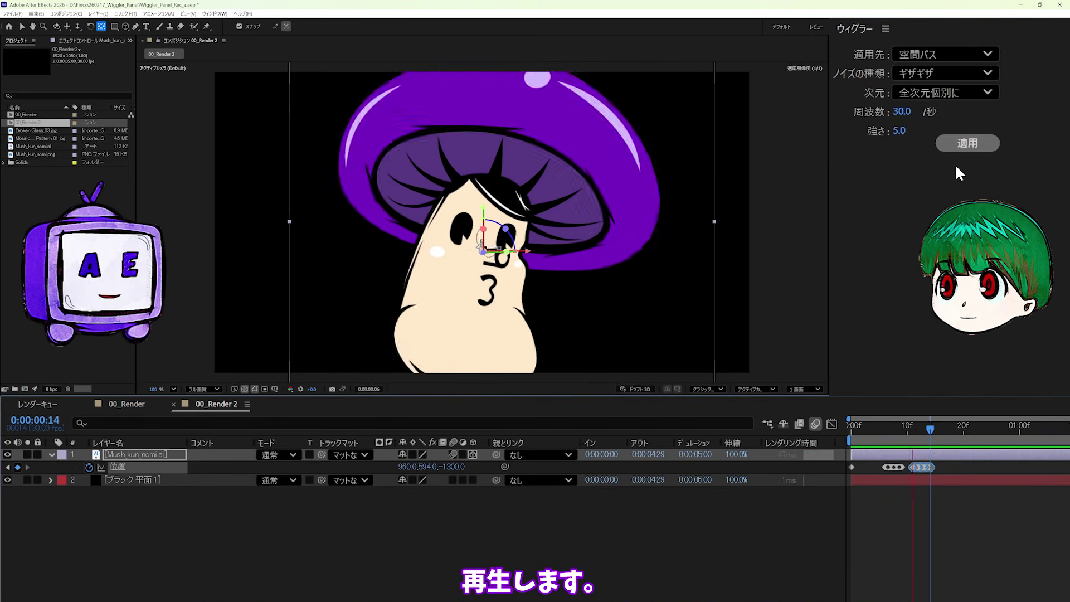
pyautogui.press('space')
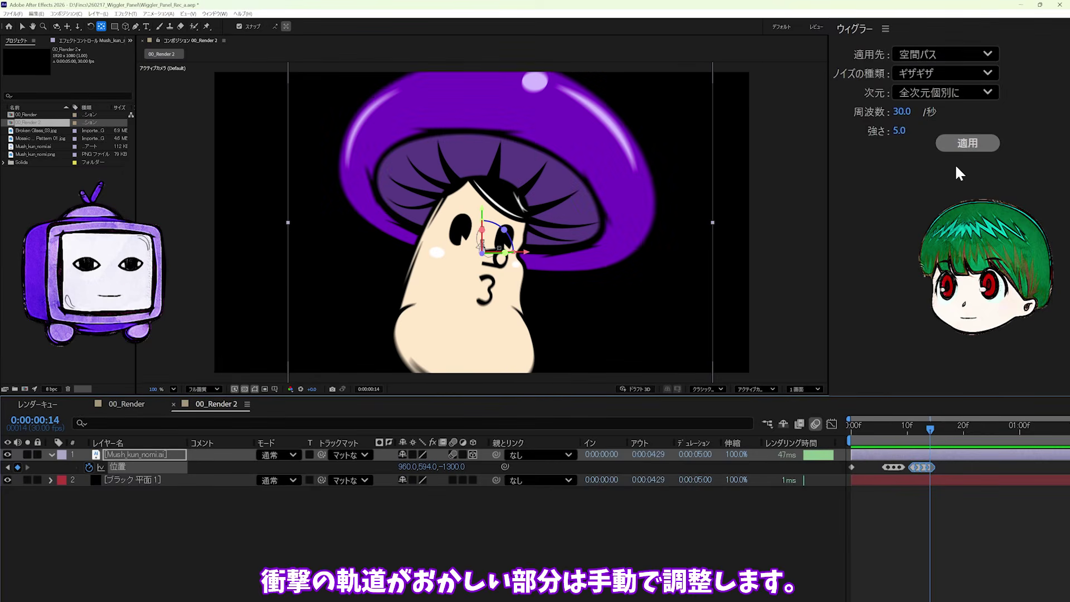
# - Shift the mushroom's Position keyframe at 0:00:00:11 slightly up and left, with Y at 580, and preview the impact
pyautogui.moveTo(920, 429)
pyautogui.mouseDown()
pyautogui.moveTo(888, 431)
pyautogui.moveTo(913, 434)
pyautogui.mouseUp()
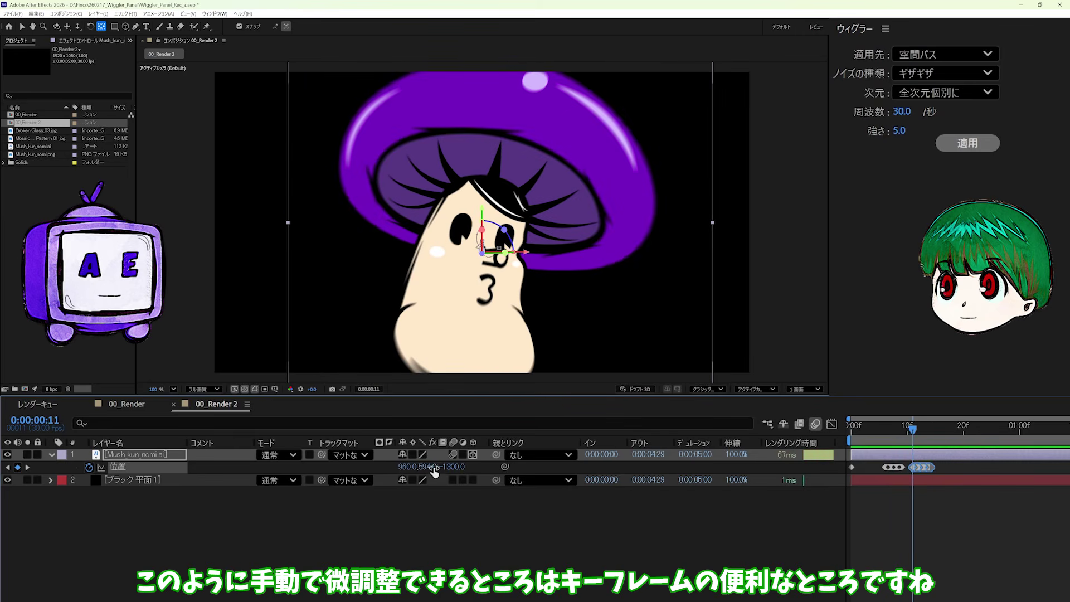
pyautogui.moveTo(435, 472); pyautogui.dragTo(407, 466)
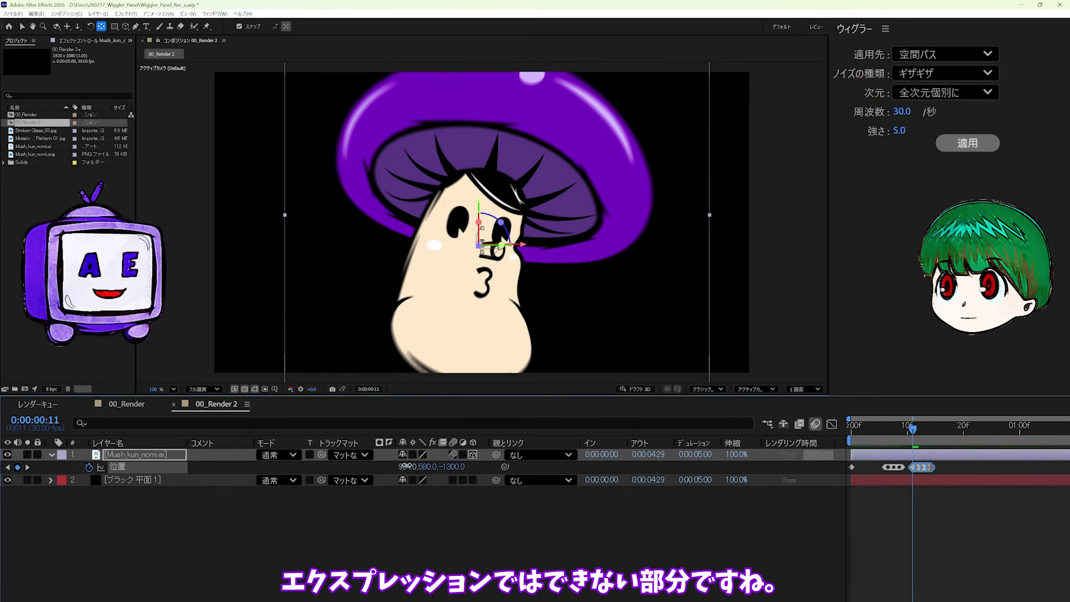
pyautogui.click(924, 434)
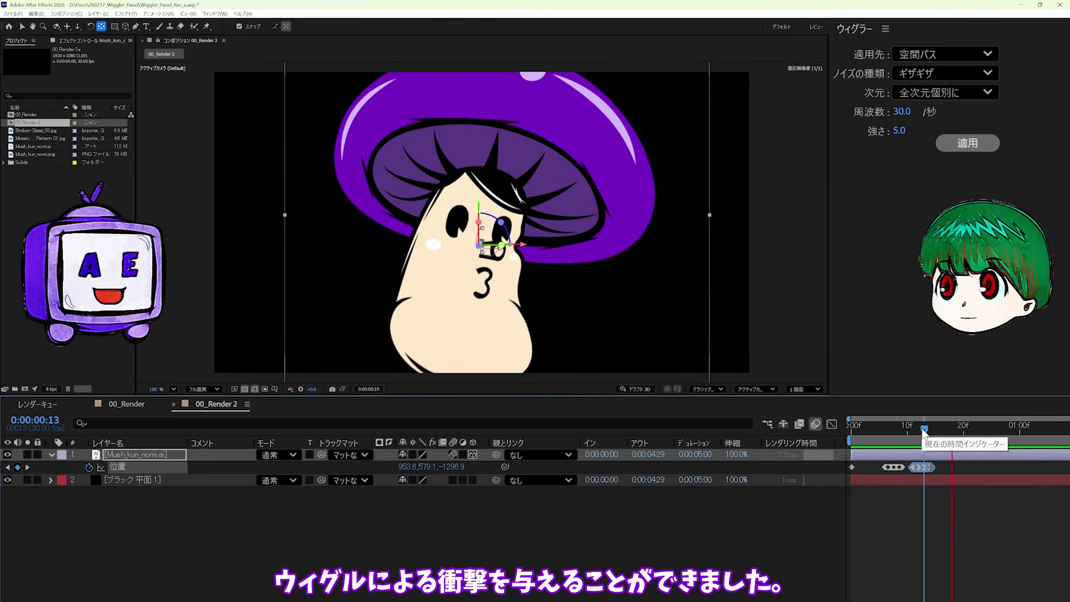
pyautogui.press('space')
# - Add Broken Glass_03.jpg to the composition as a layer above the mushroom layer
pyautogui.moveTo(61, 132); pyautogui.dragTo(185, 453)
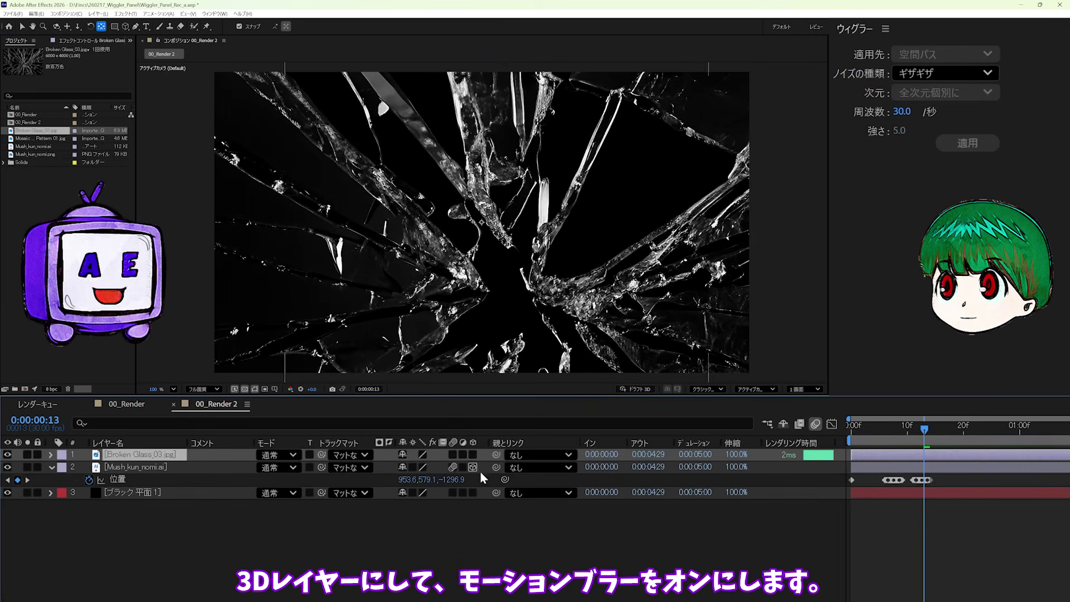
# - Make the Broken Glass_03.jpg layer 3D with motion blur and set its Position Z value to -1350
pyautogui.click(473, 454)
pyautogui.click(453, 455)
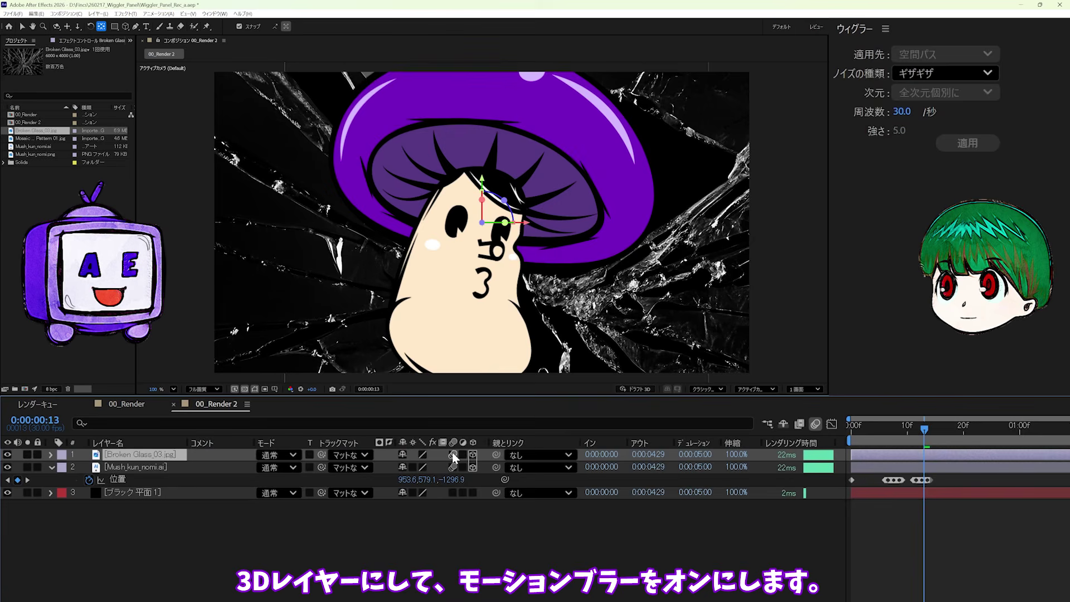
pyautogui.press('p')
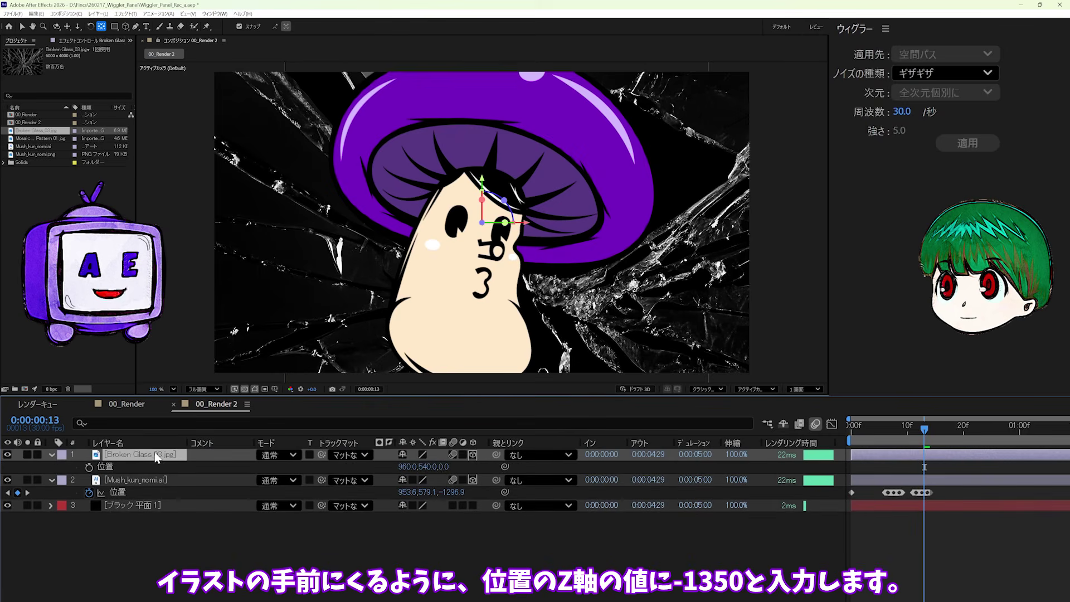
pyautogui.write('-')
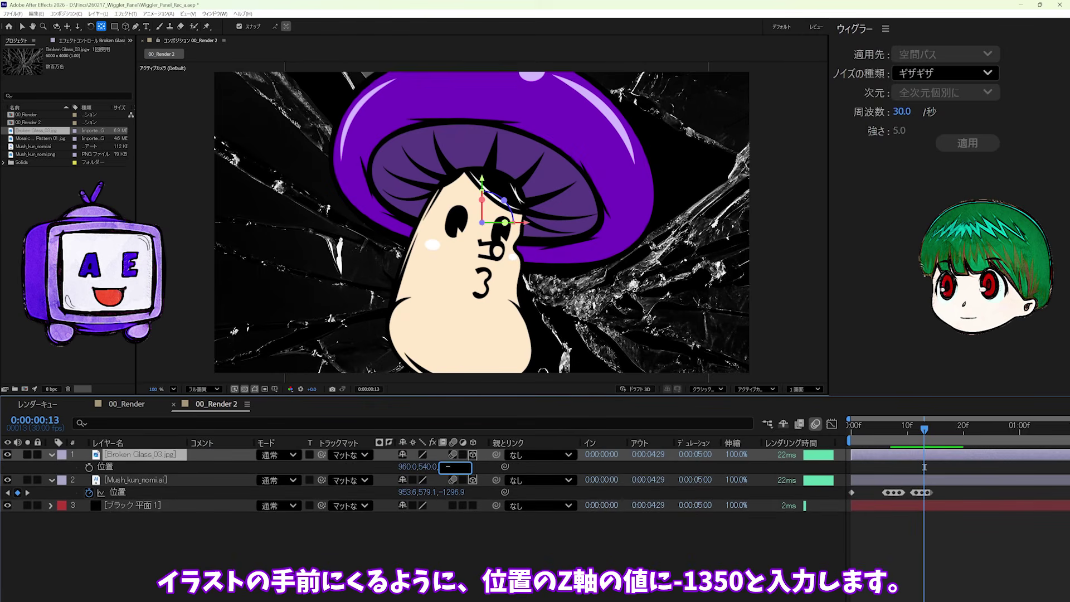
pyautogui.write('1350')
pyautogui.press('Return')
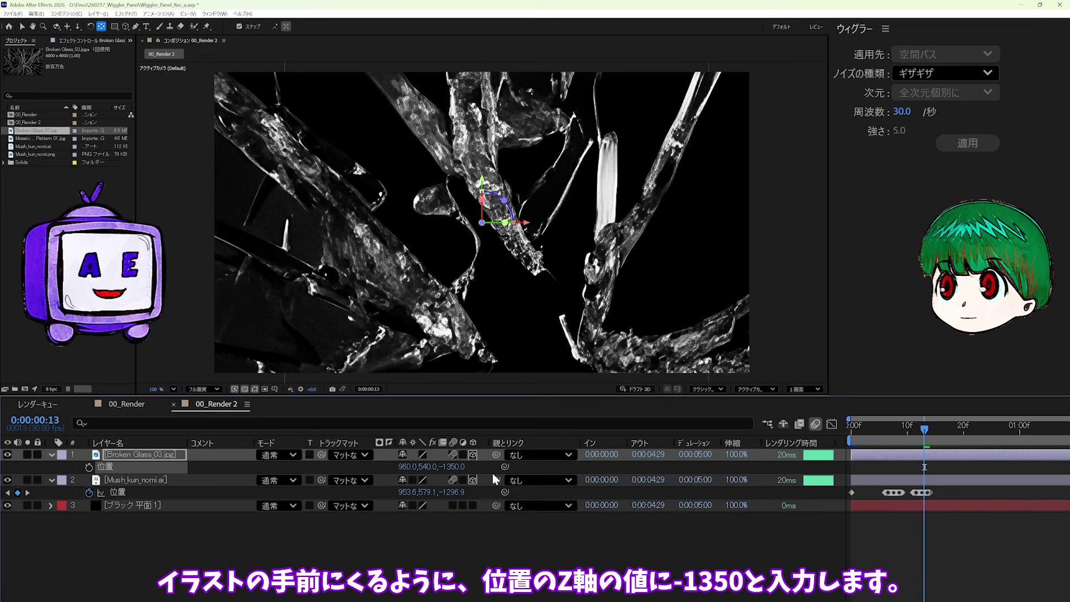
# - Set the Broken Glass_03.jpg layer's blending mode to Screen (スクリーン) and its scale to 39%
pyautogui.click(277, 454)
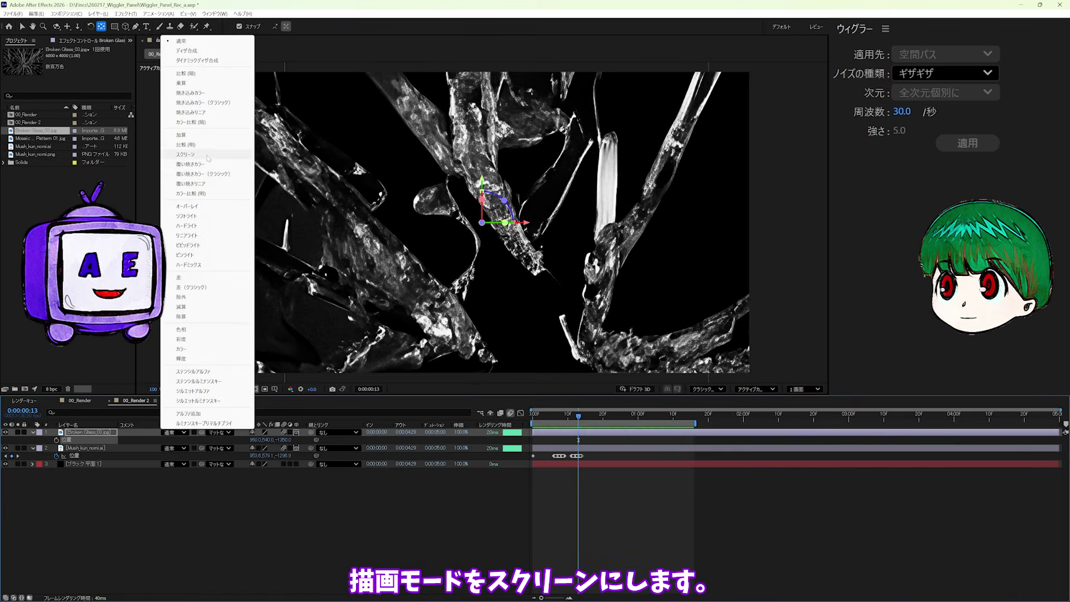
pyautogui.click(207, 158)
pyautogui.press('s')
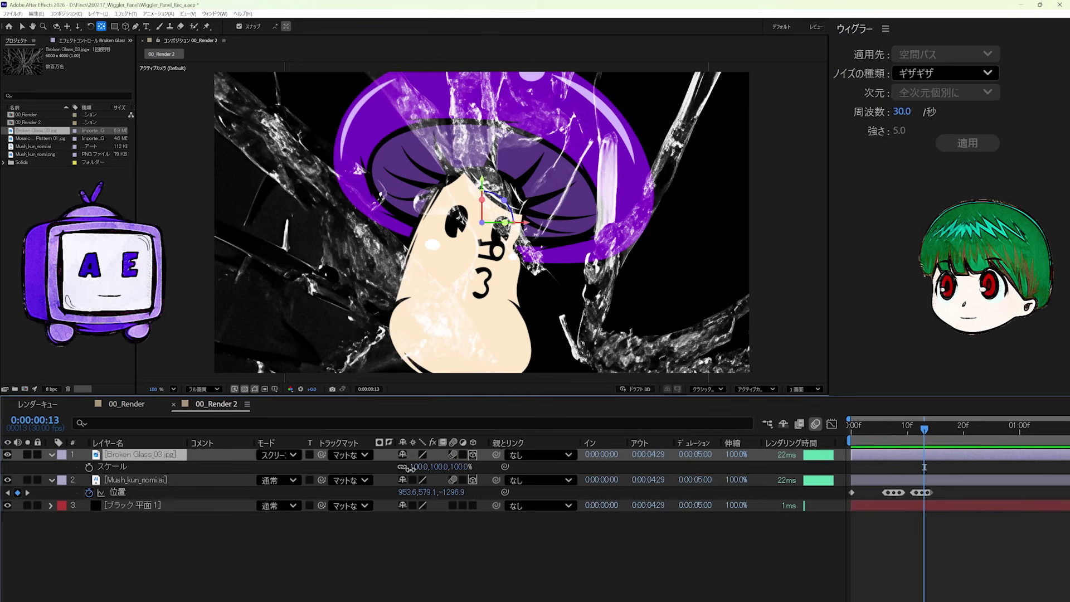
pyautogui.moveTo(410, 468); pyautogui.dragTo(369, 469)
# - Trim the start of the Broken Glass_03.jpg layer to 0:00:00:06 and preview the impact
pyautogui.moveTo(858, 432); pyautogui.dragTo(885, 434)
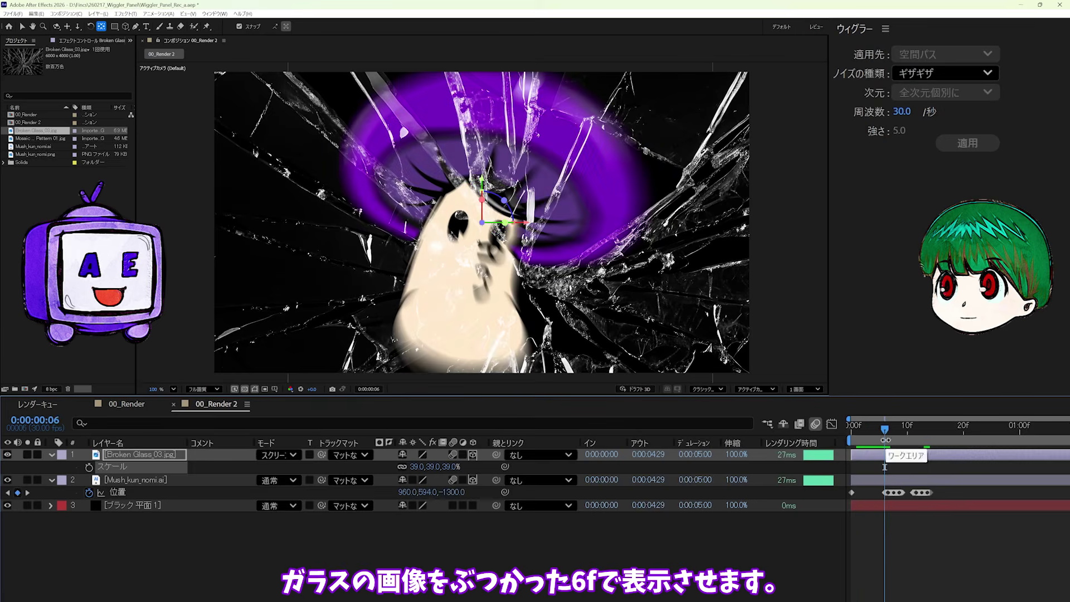
pyautogui.hotkey('alt', '[')
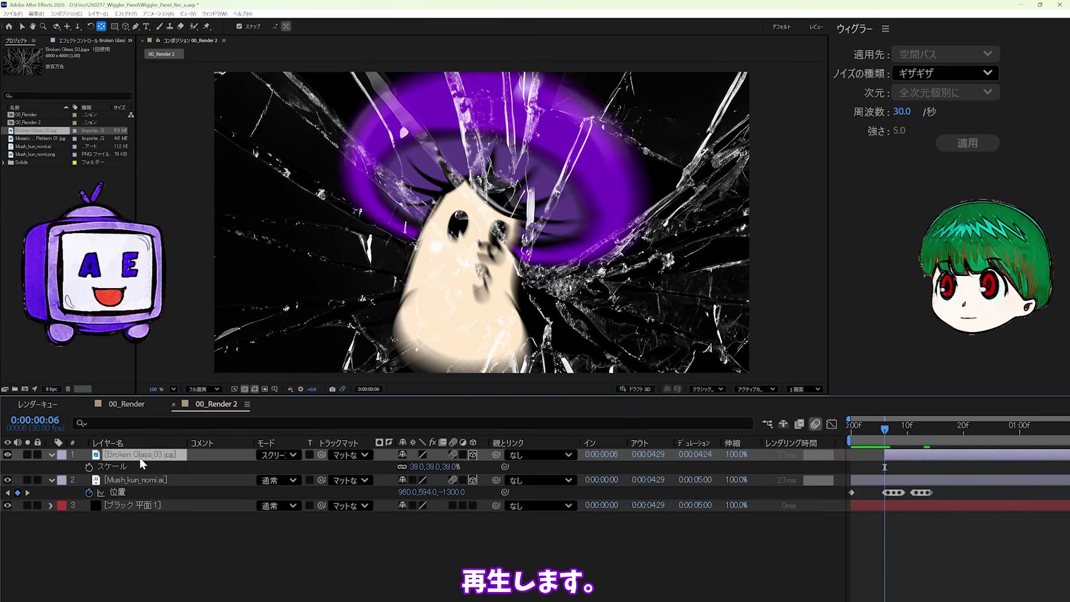
pyautogui.press('space')
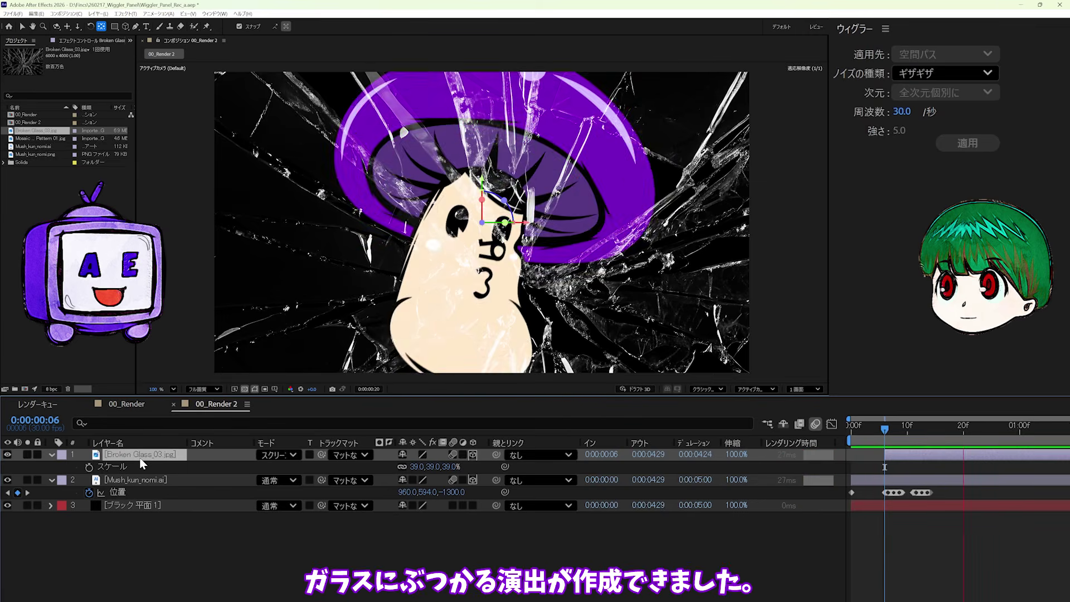
pyautogui.press('space')
# - Create a two-node 50 mm camera and add the expression wiggle(1.5,20) to its Point of Interest (目標点)
pyautogui.hotkey('ctrl', 'alt', 'shift', 'c')
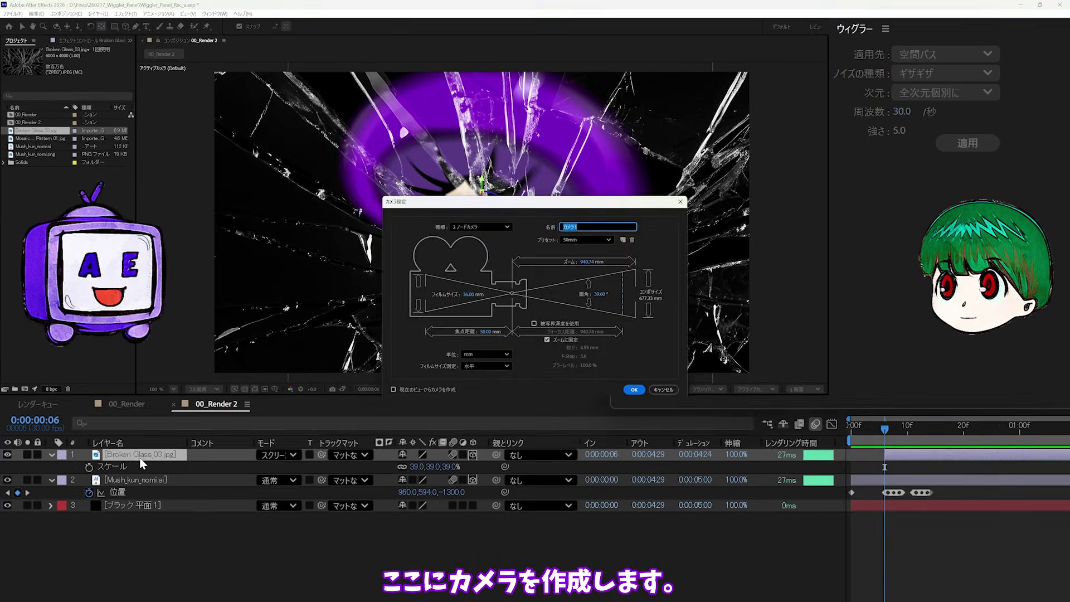
pyautogui.press('Return')
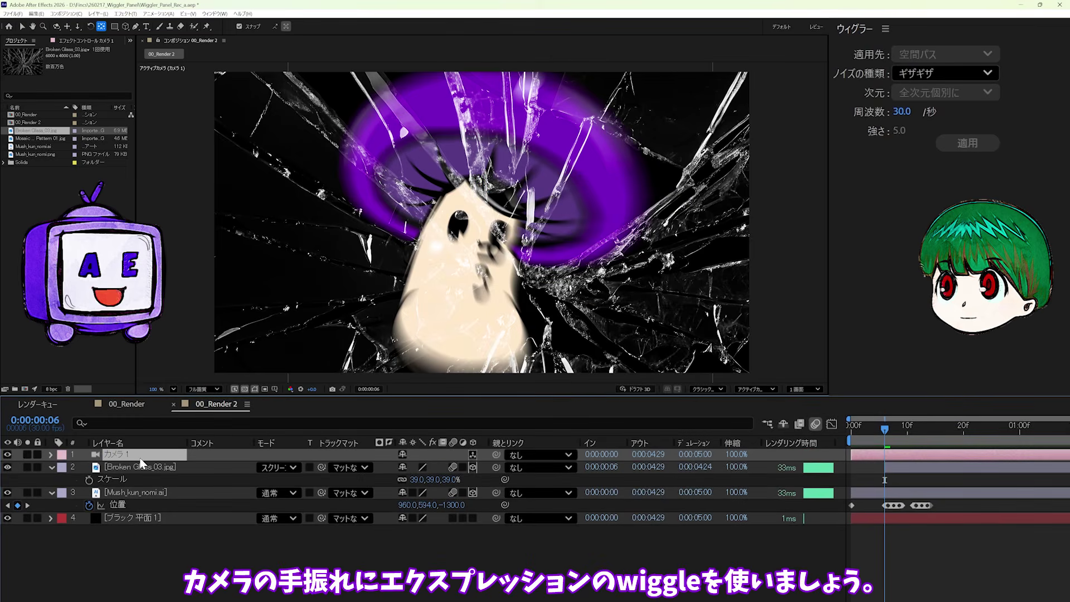
pyautogui.click(51, 455)
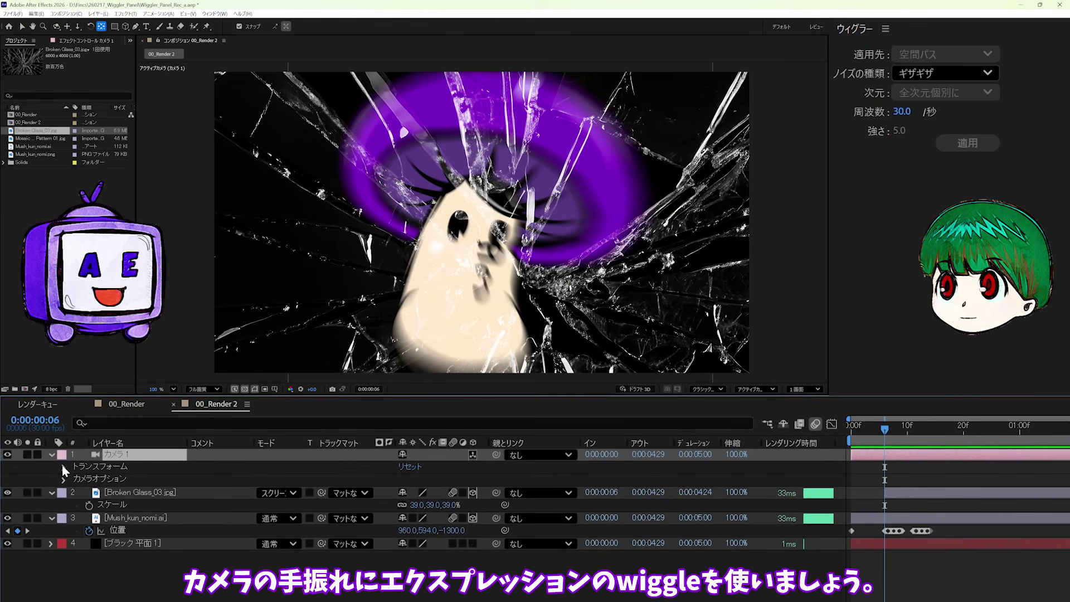
pyautogui.click(63, 468)
pyautogui.keyDown('alt'); pyautogui.click(89, 480); pyautogui.keyUp('alt')
pyautogui.write('wi')
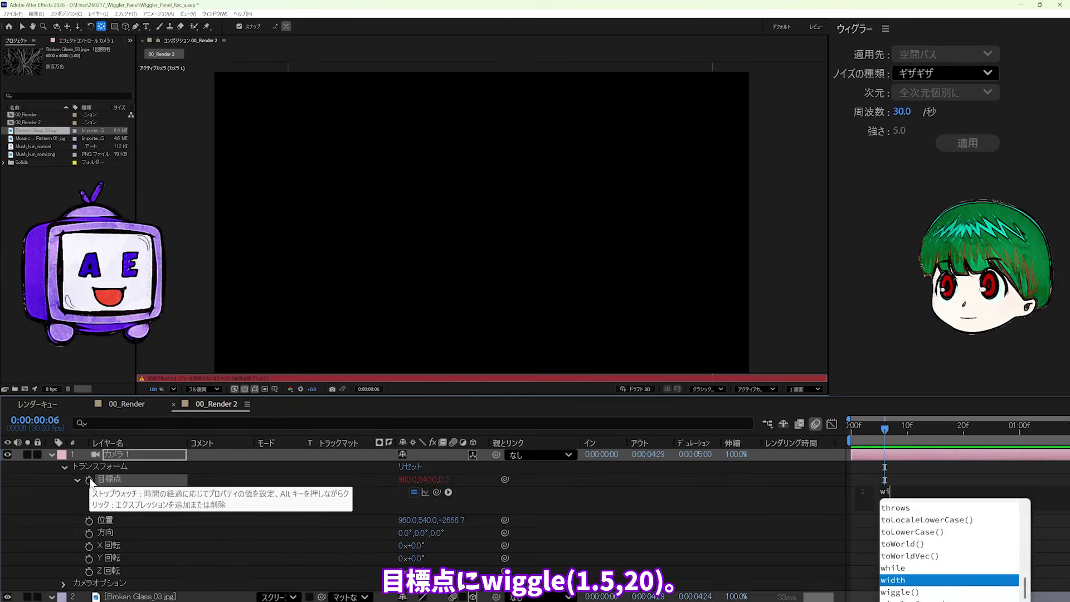
pyautogui.write('ggle(')
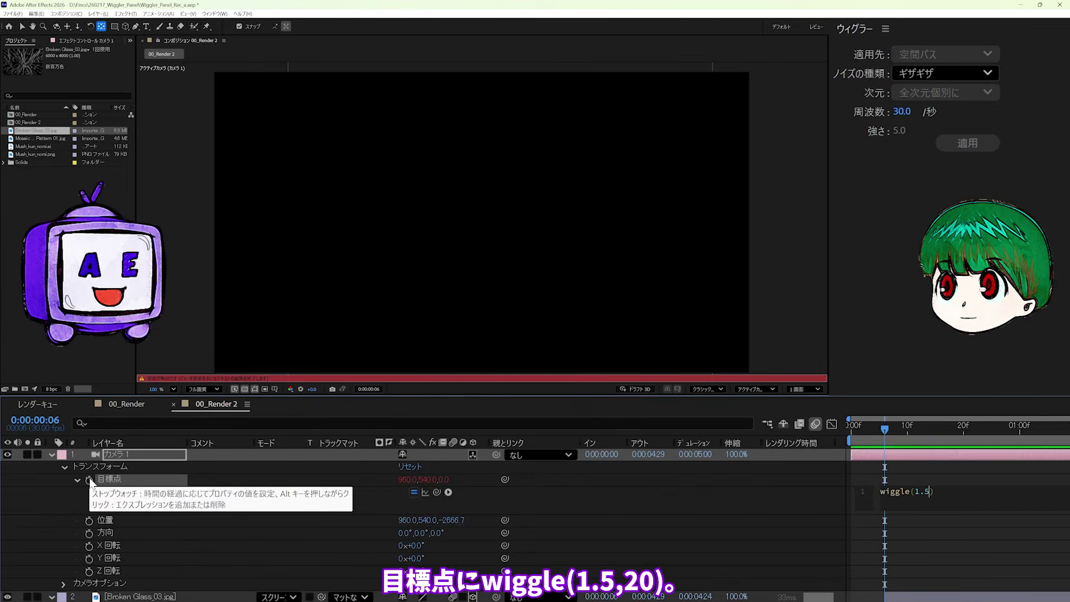
pyautogui.write('1.5,20')
# - Add the expression wiggle(2,0.5) to the camera's Z Rotation and preview the handheld shake
pyautogui.keyDown('alt'); pyautogui.click(89, 571); pyautogui.keyUp('alt')
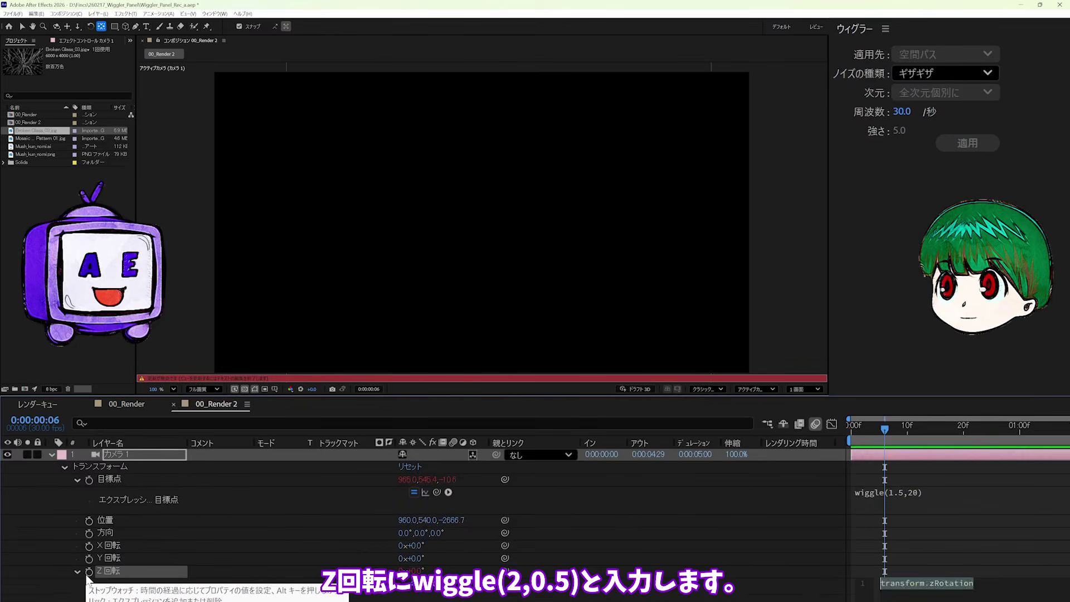
pyautogui.write('wiggle(2,0.5')
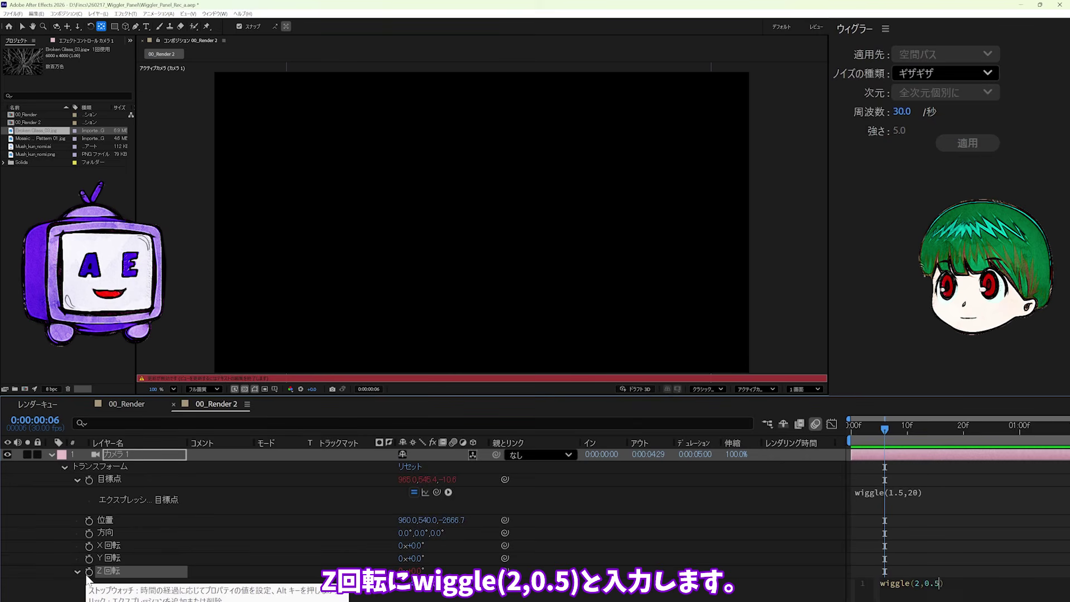
pyautogui.press('KP_Enter')
pyautogui.press('space')
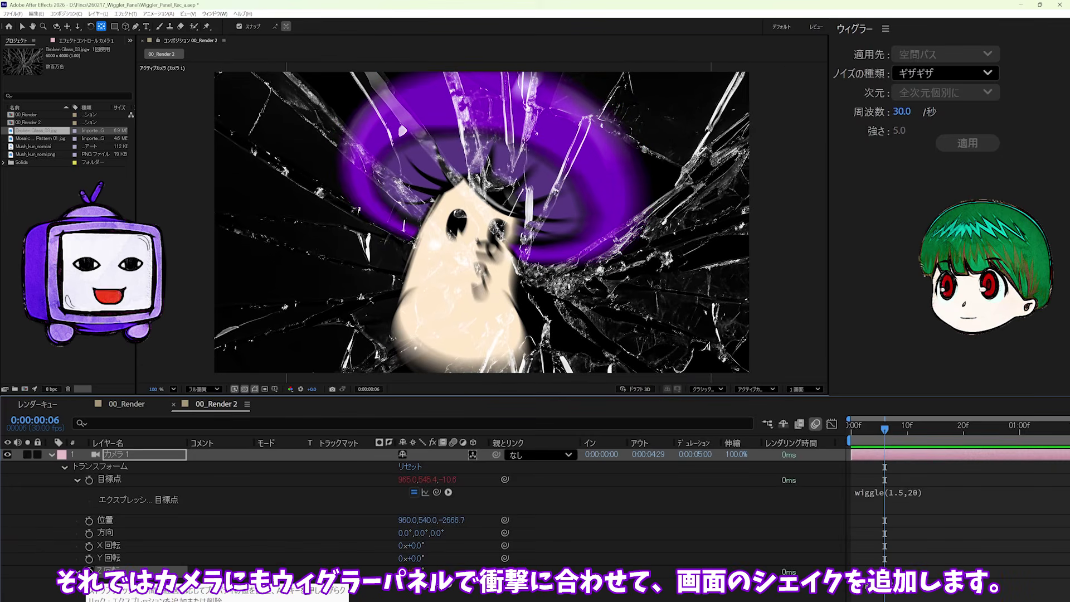
# - Add keyframes to the camera's Point of Interest (目標点) at 0:00:00:06 and 0:00:00:09
pyautogui.keyDown('alt'); pyautogui.click(89, 571); pyautogui.keyUp('alt')
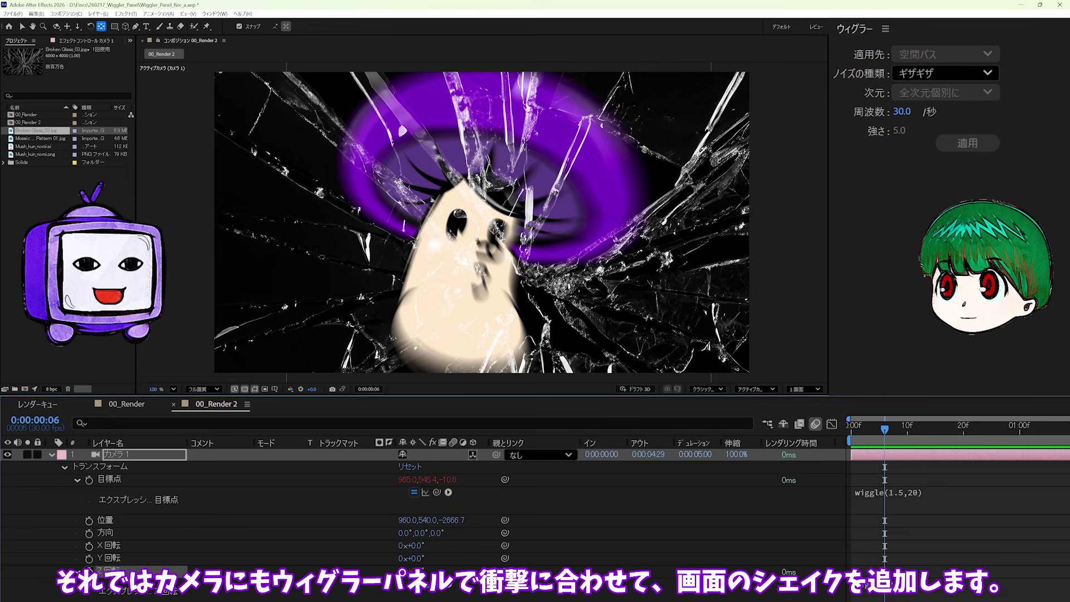
pyautogui.click(93, 478)
pyautogui.press('pagedown')
pyautogui.press('pagedown')
pyautogui.press('pagedown')
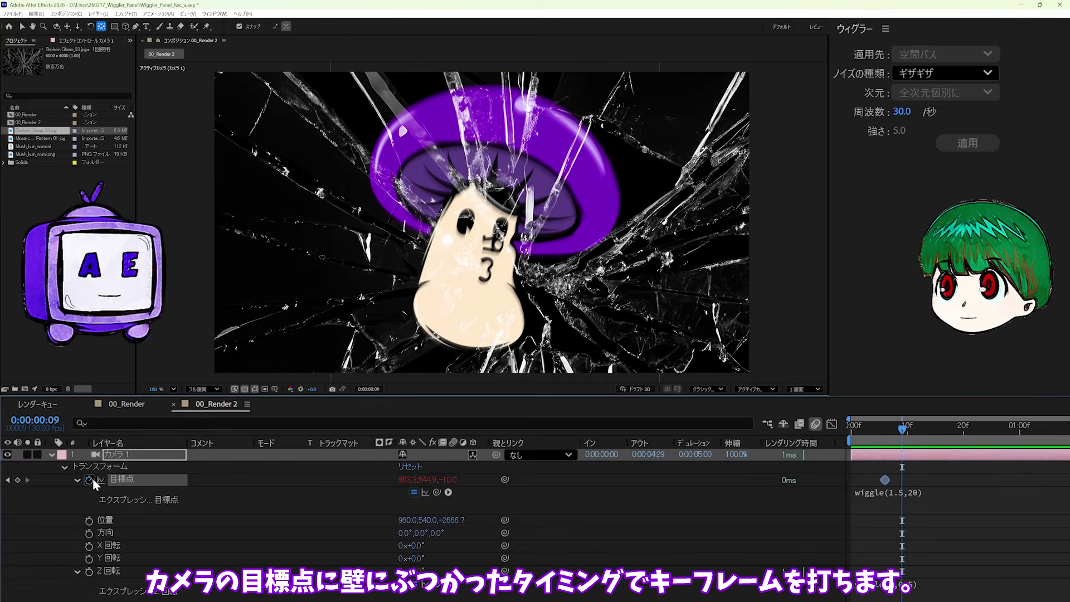
pyautogui.click(18, 480)
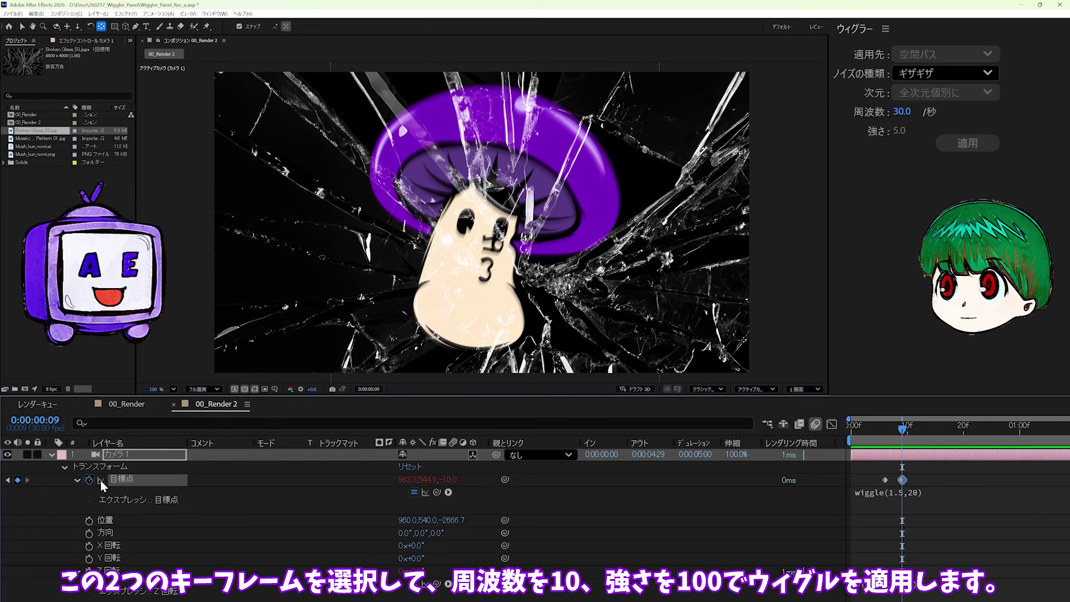
# - Apply the Wiggler with frequency 10 and magnitude 100 to both Point of Interest keyframes, and preview the camera shake
pyautogui.click(123, 479)
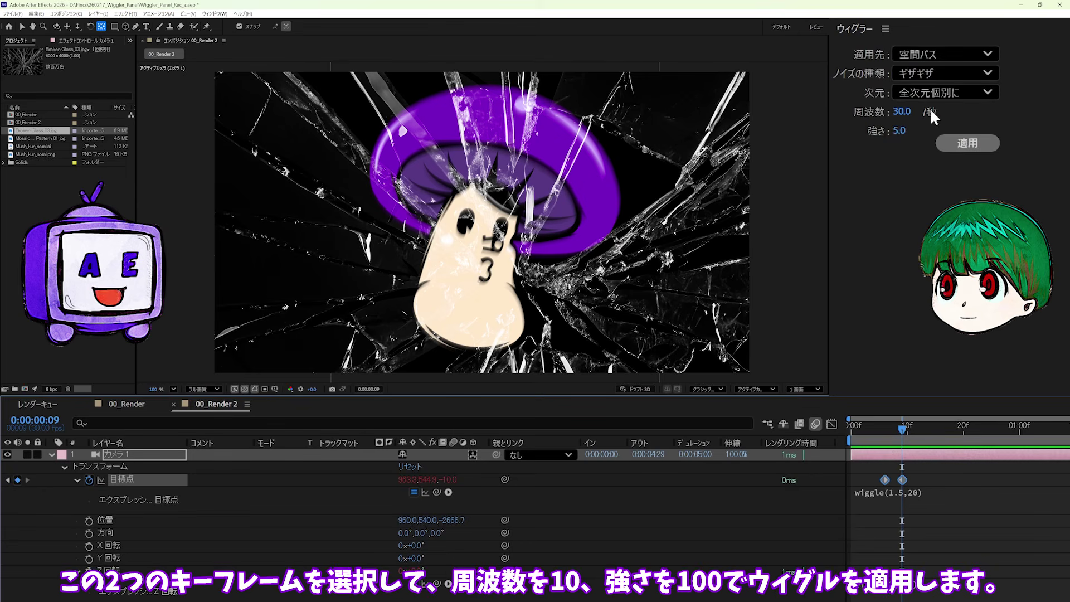
pyautogui.click(902, 112)
pyautogui.write('10')
pyautogui.press('Tab')
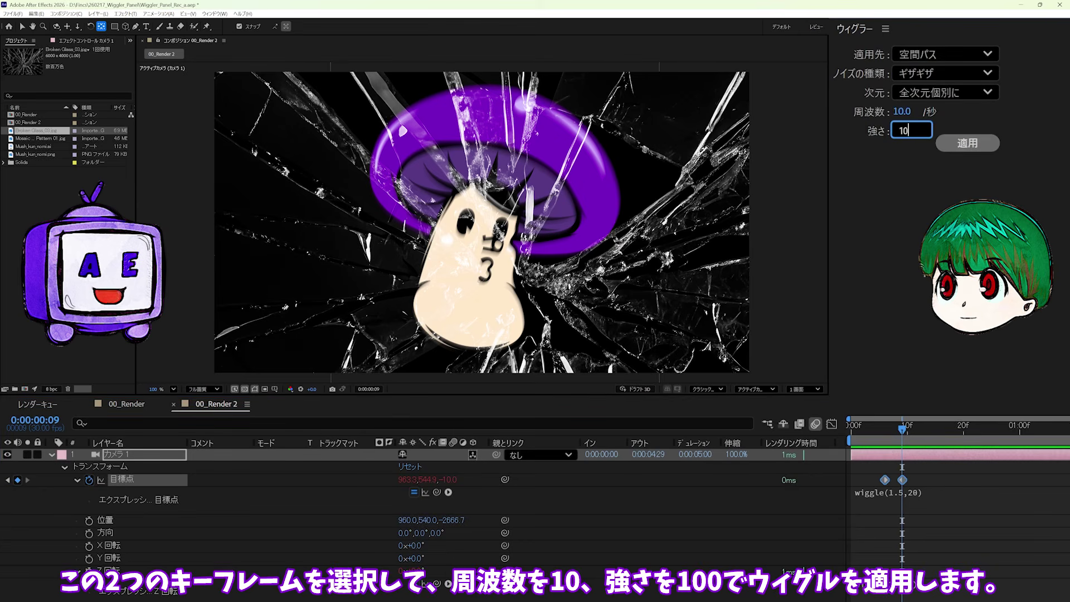
pyautogui.write('100')
pyautogui.press('Return')
pyautogui.click(978, 143)
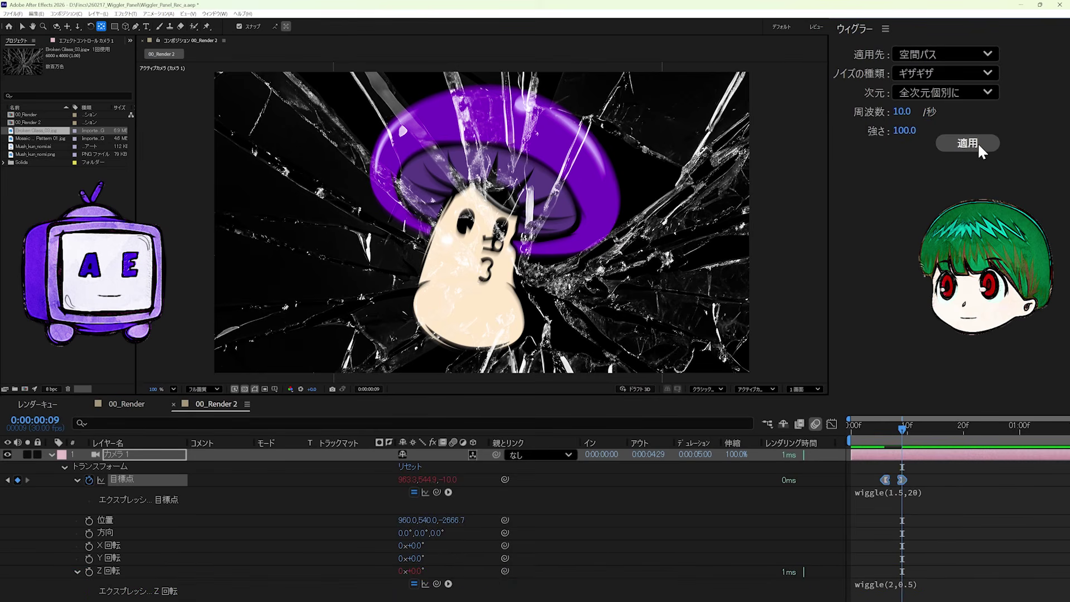
pyautogui.press('space')
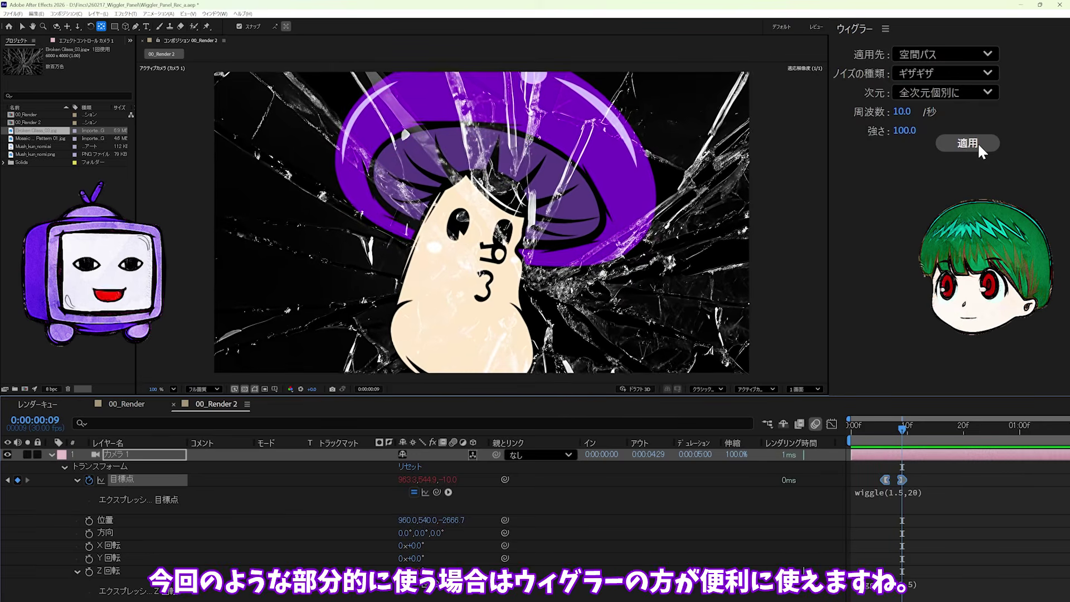
pyautogui.press('space')
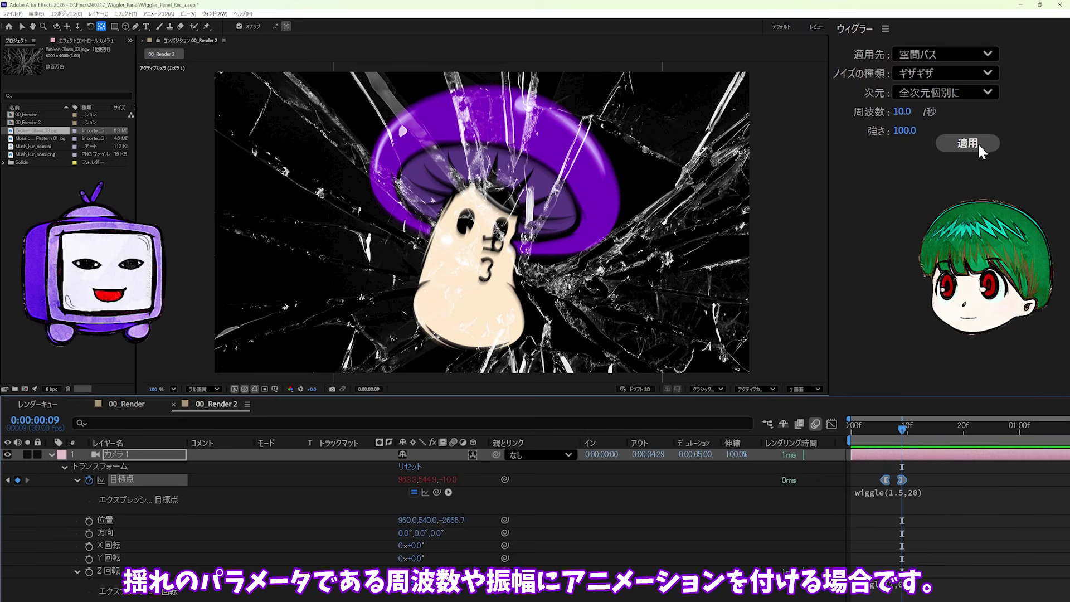
# - Switch to the 00_Render composition, hide the upper mushroom layer and show the lower one with the wiggle expression
pyautogui.click(978, 142)
pyautogui.click(143, 406)
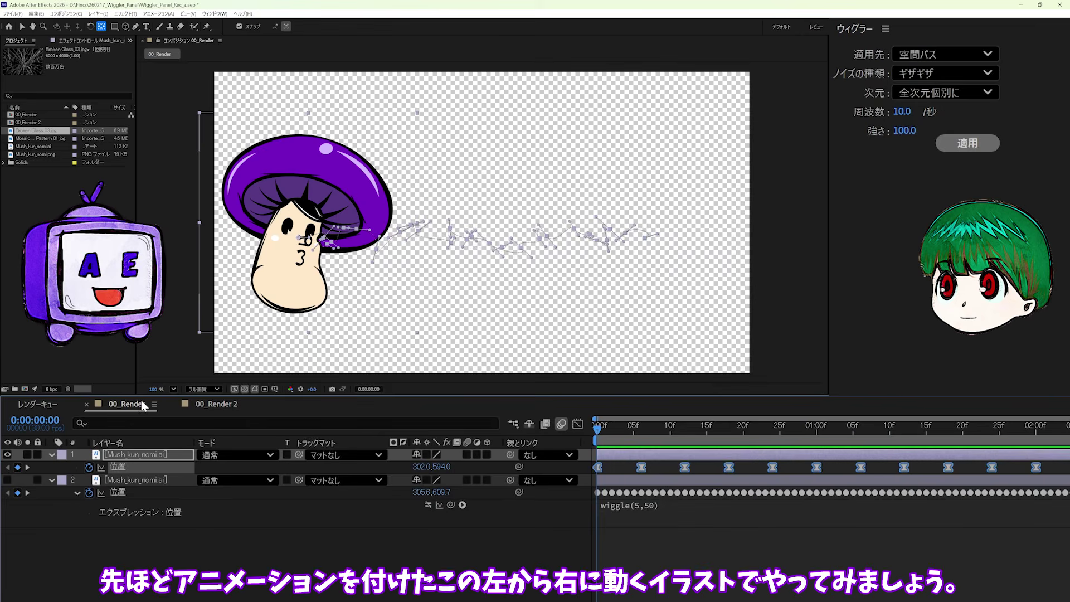
pyautogui.click(8, 455)
pyautogui.click(8, 480)
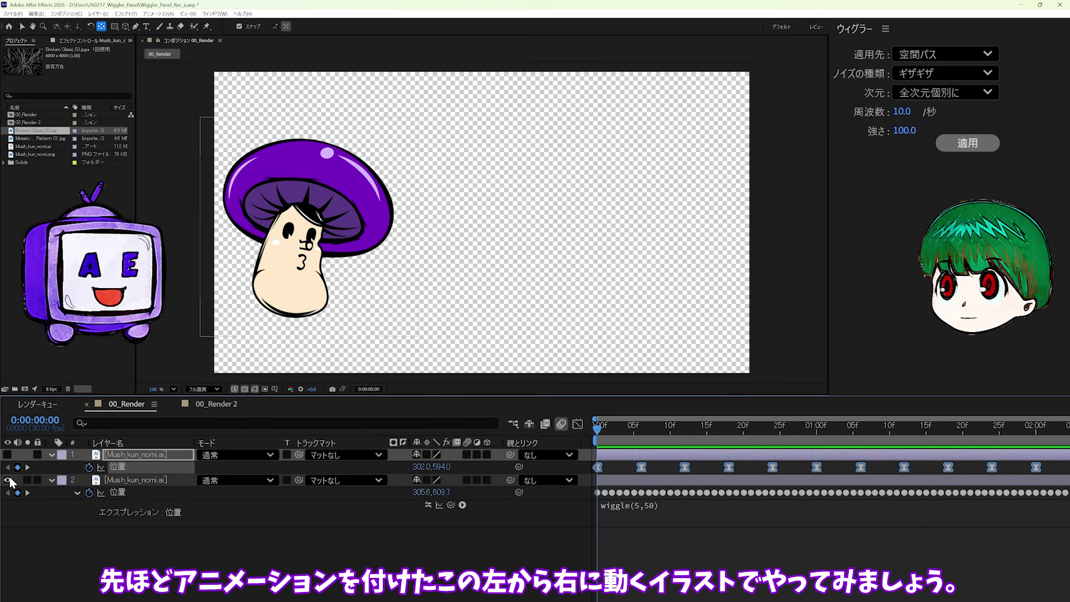
# - Replace the lower mushroom's Position keyframes with a left-to-right move from the first frame to 0:00:04:29, and re-enable its wiggle expression
pyautogui.click(89, 493)
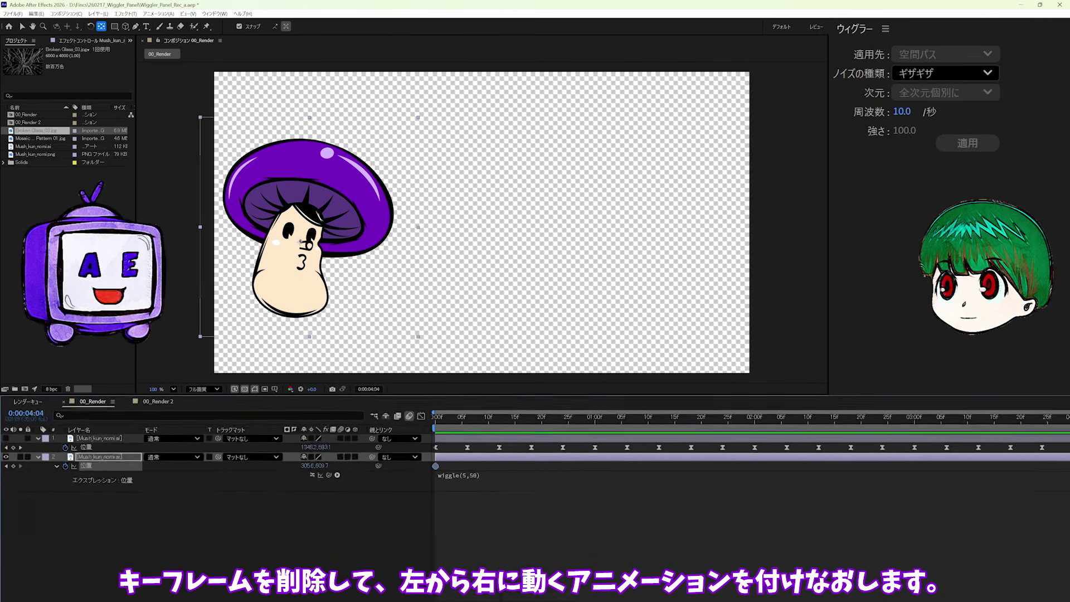
pyautogui.press('End')
pyautogui.moveTo(266, 456); pyautogui.dragTo(534, 494)
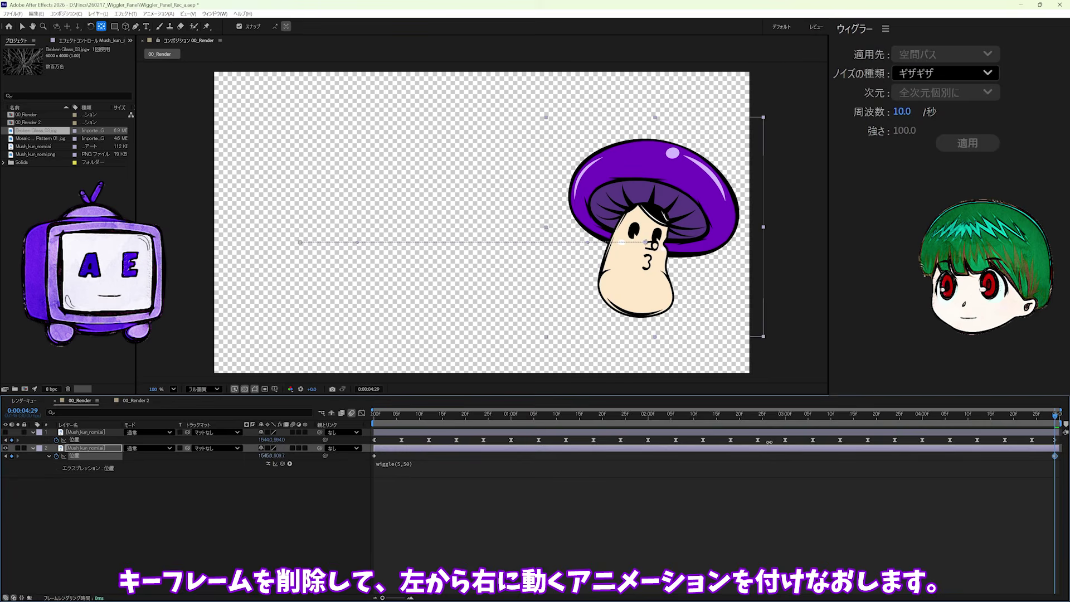
pyautogui.click(268, 464)
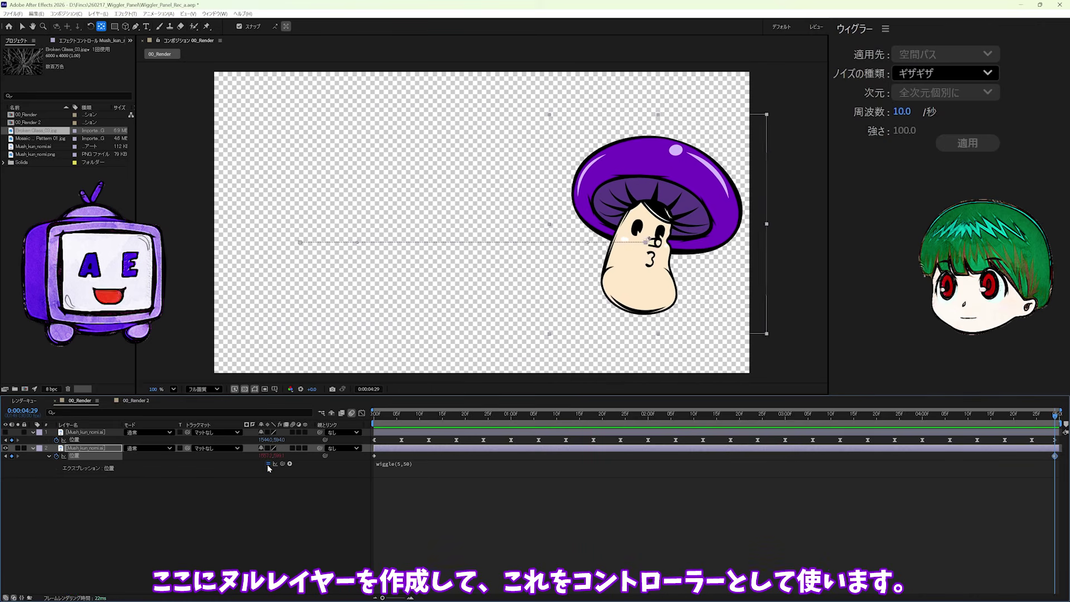
# - Create a null layer above the lower mushroom layer and name it CTRL
pyautogui.hotkey('ctrl', 'alt', 'shift', 'y')
pyautogui.press('Return')
pyautogui.write('C')
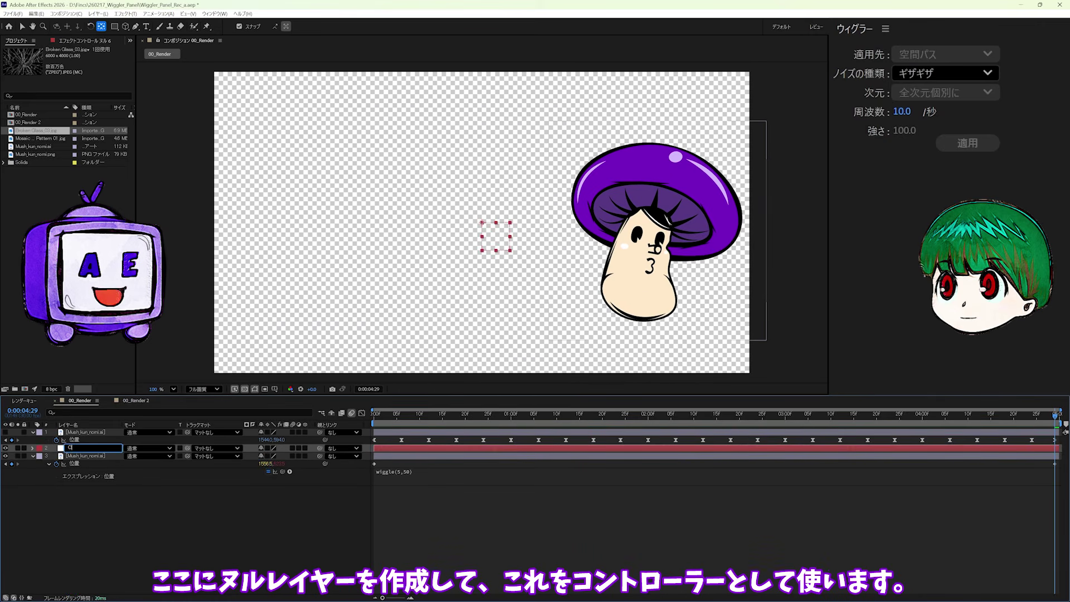
pyautogui.write('TRL')
pyautogui.press('Return')
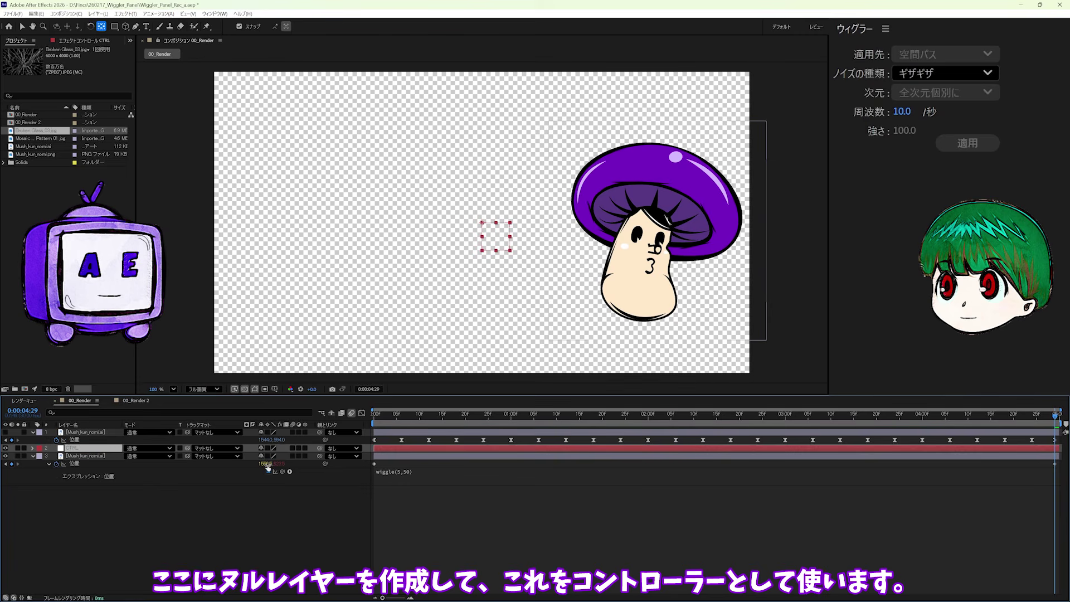
# - Apply a Slider Control expression control (スライダー制御) to the CTRL null and rename the effect 周波数
pyautogui.click(126, 13)
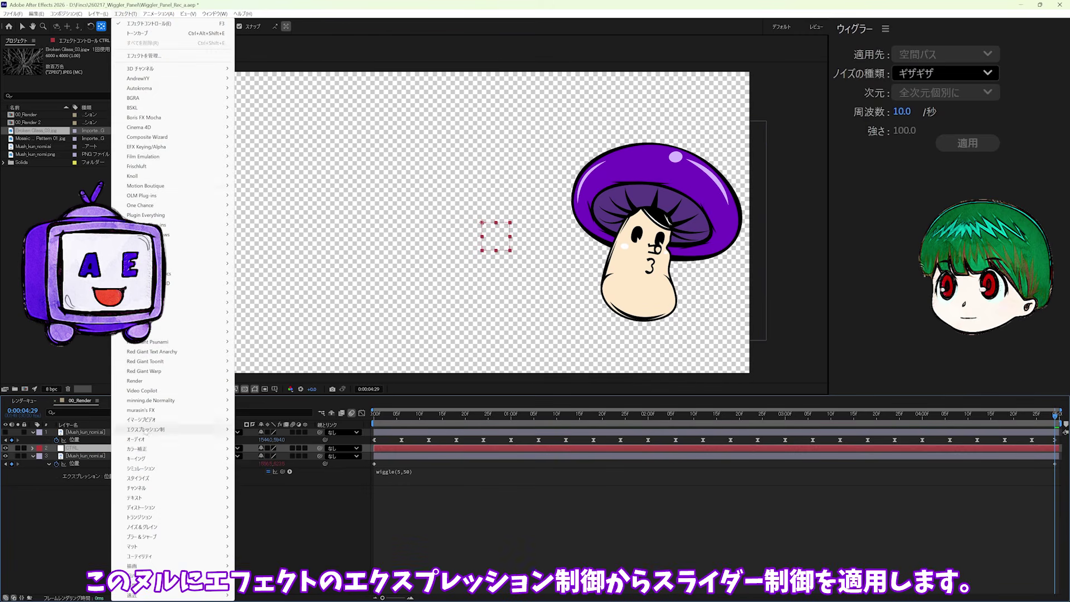
pyautogui.moveTo(147, 430)
pyautogui.click(264, 449)
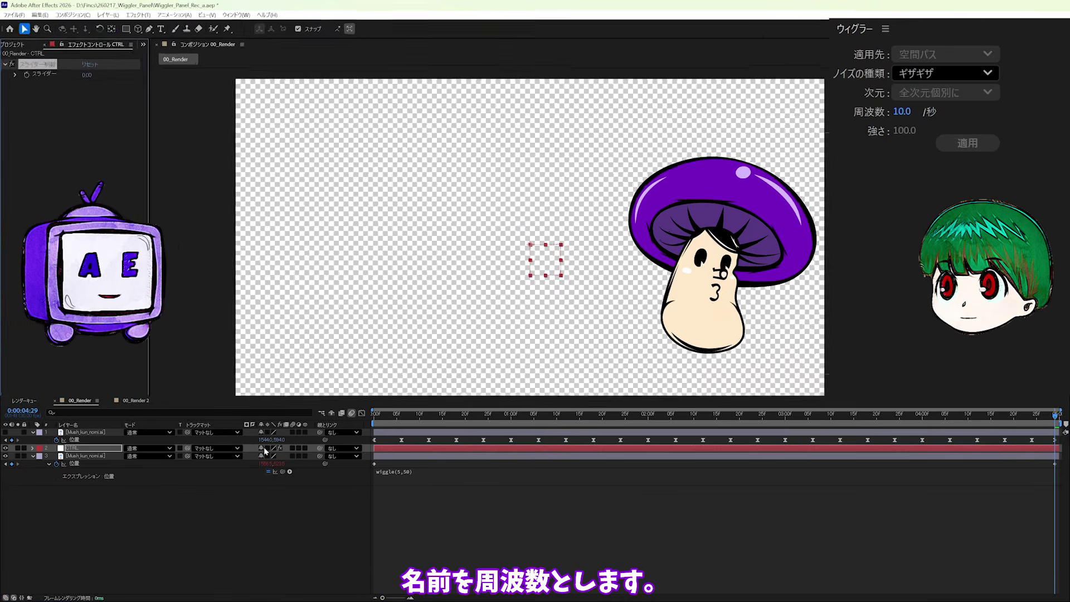
pyautogui.press('Return')
pyautogui.write('しゅうは')
pyautogui.press('Return')
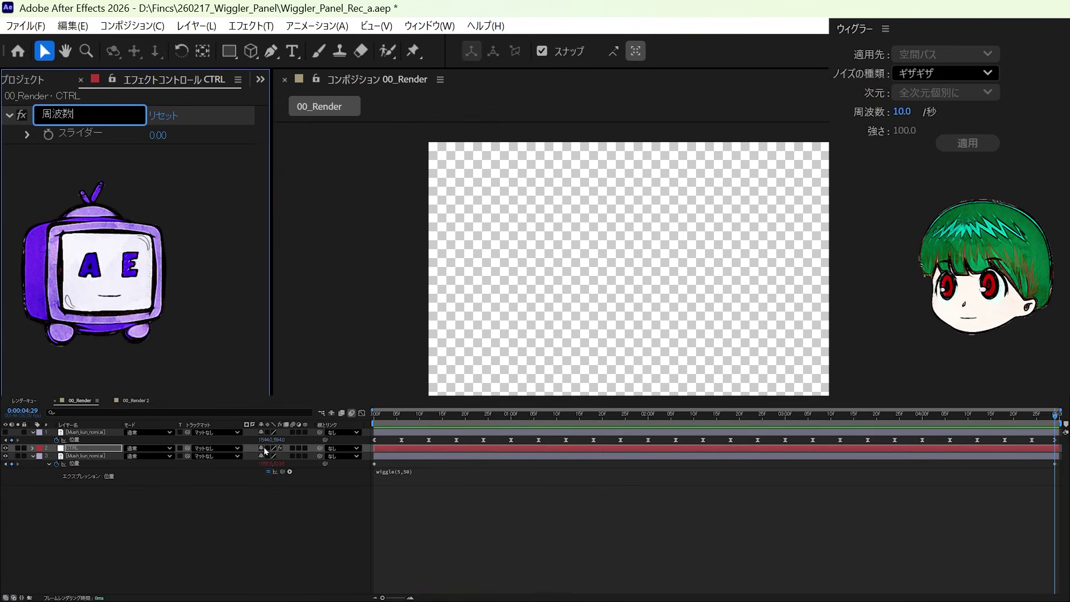
# - Duplicate the 周波数 slider effect on the CTRL null and rename the copy 強さ
pyautogui.press('Return')
pyautogui.hotkey('ctrl', 'd')
pyautogui.press('Return')
pyautogui.write('つよさ')
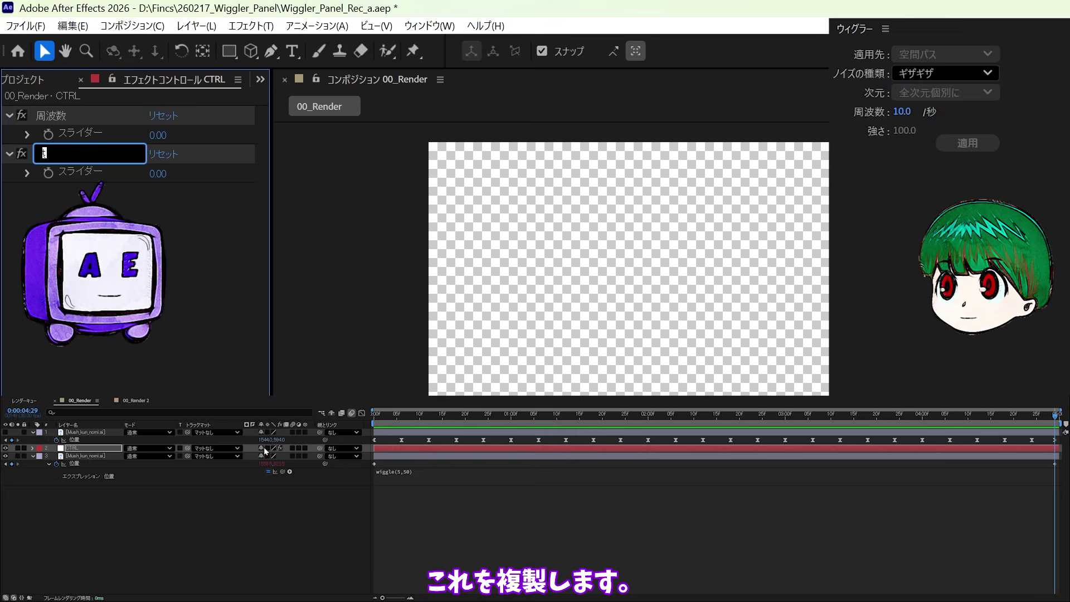
pyautogui.press('Return')
pyautogui.press('Return')
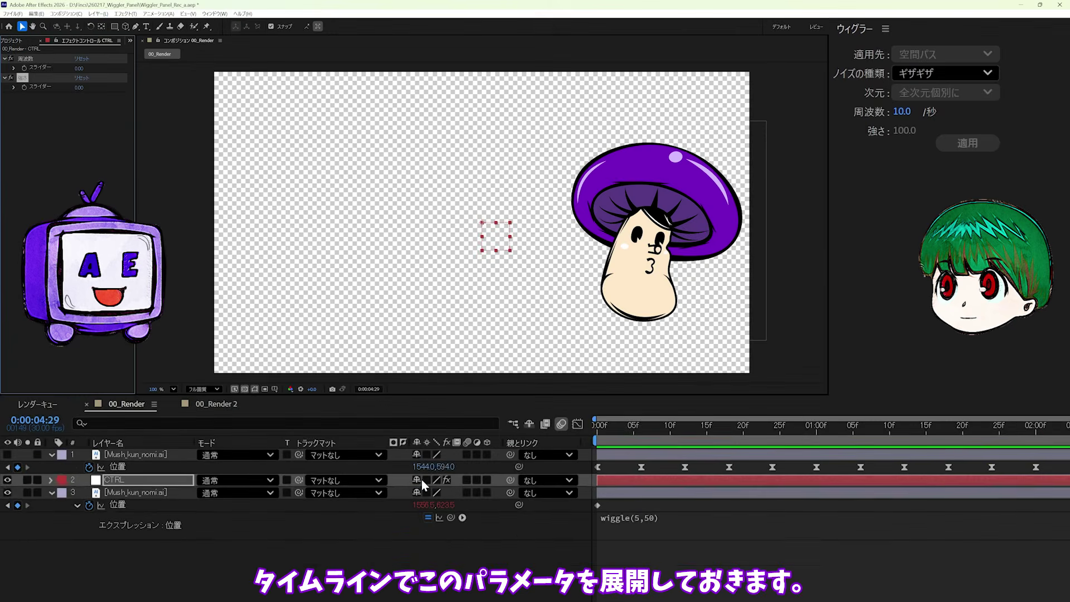
# - Link the lower mushroom's wiggle frequency to CTRL's 周波数 slider and its amplitude to the 強さ slider, replacing 5 and 50
pyautogui.press('e')
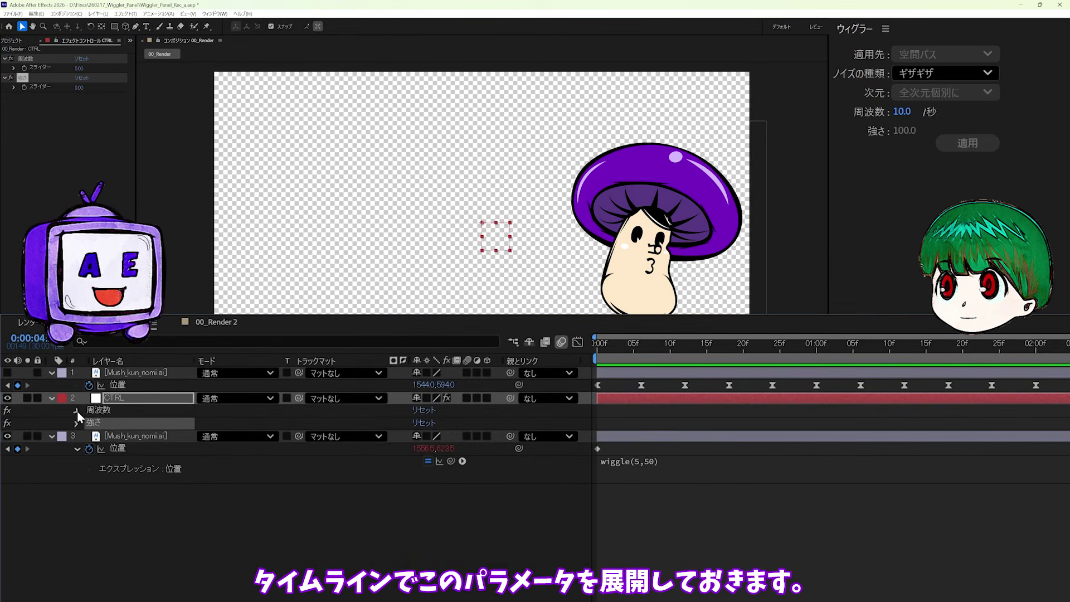
pyautogui.click(76, 491)
pyautogui.click(76, 505)
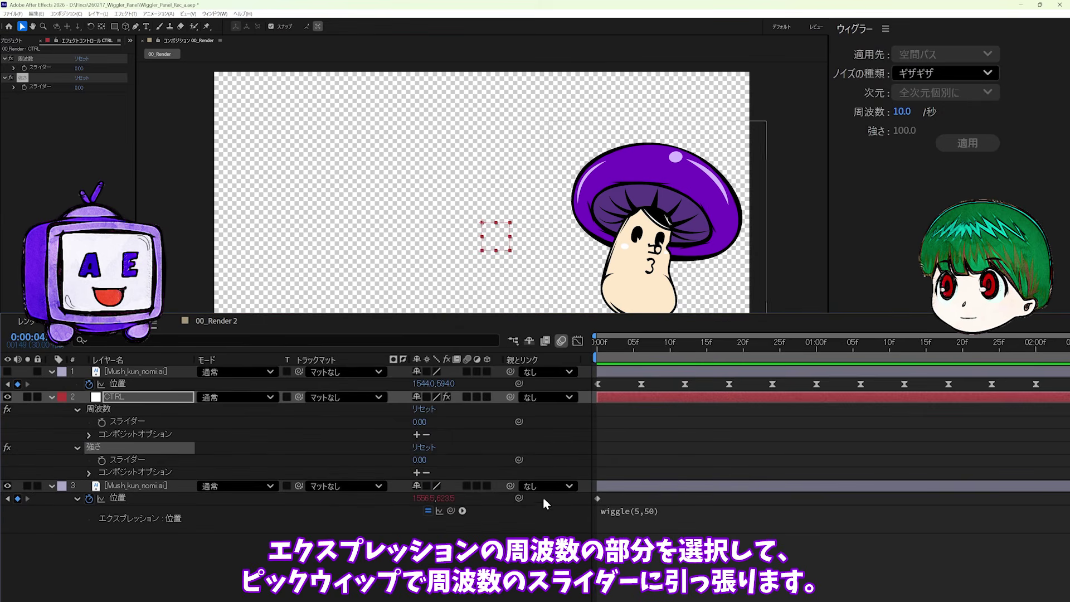
pyautogui.click(636, 512)
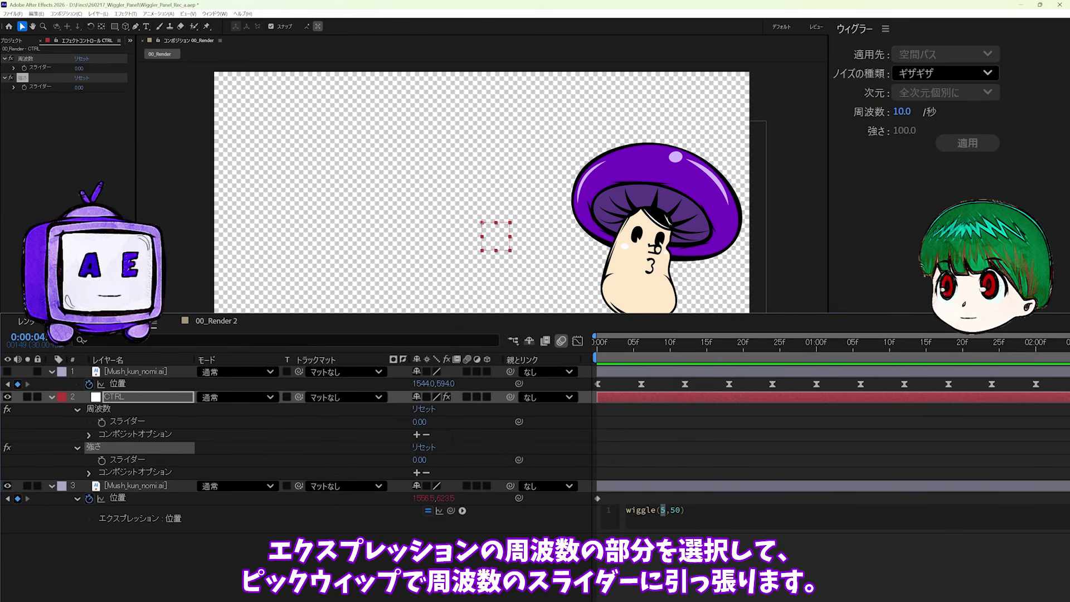
pyautogui.moveTo(451, 509); pyautogui.dragTo(223, 422)
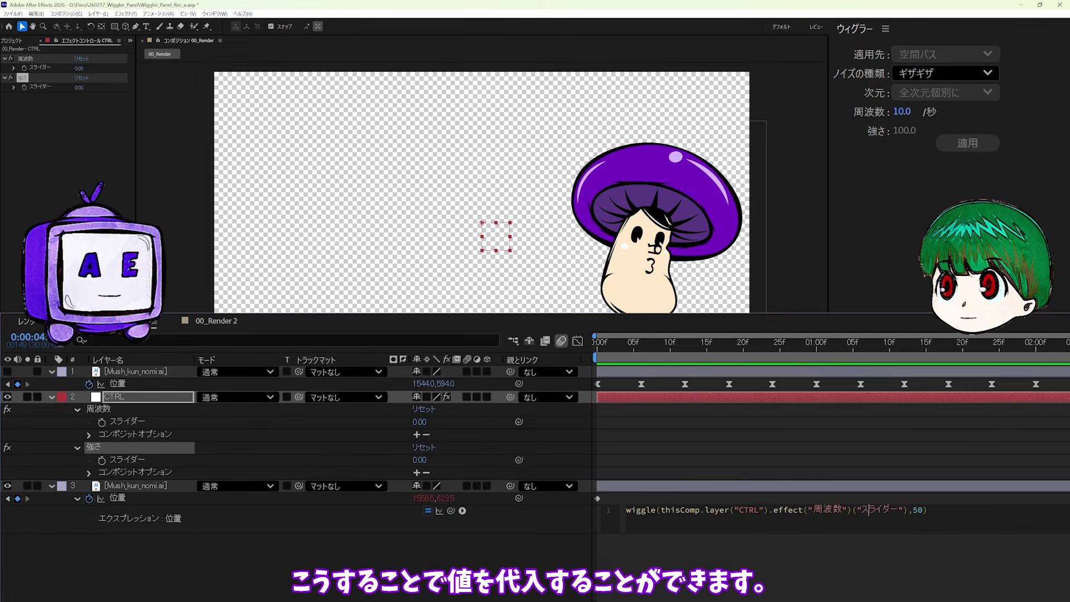
pyautogui.doubleClick(917, 510)
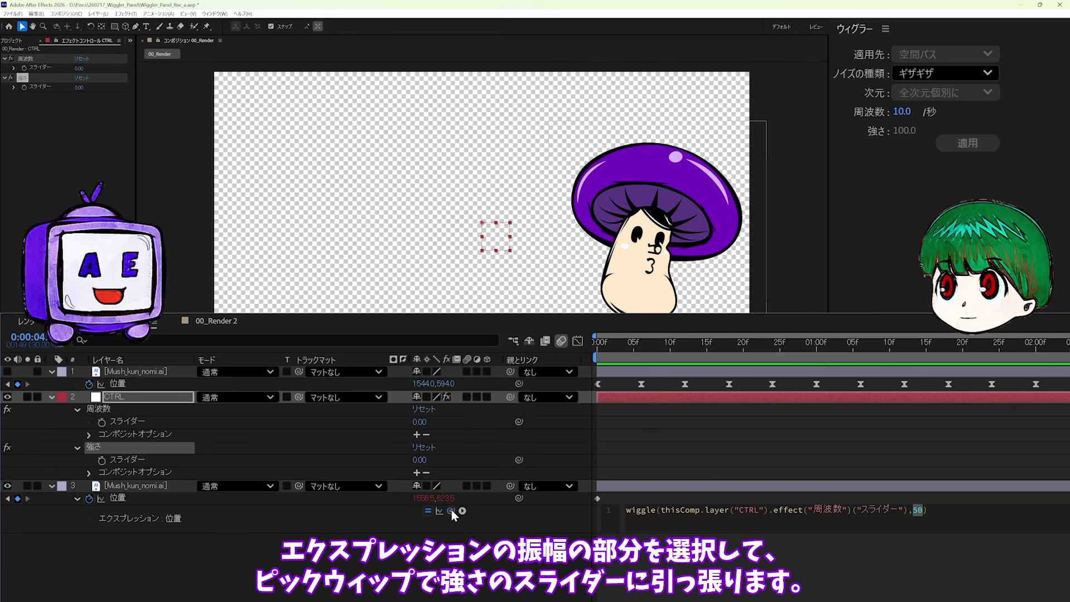
pyautogui.moveTo(451, 509); pyautogui.dragTo(287, 464)
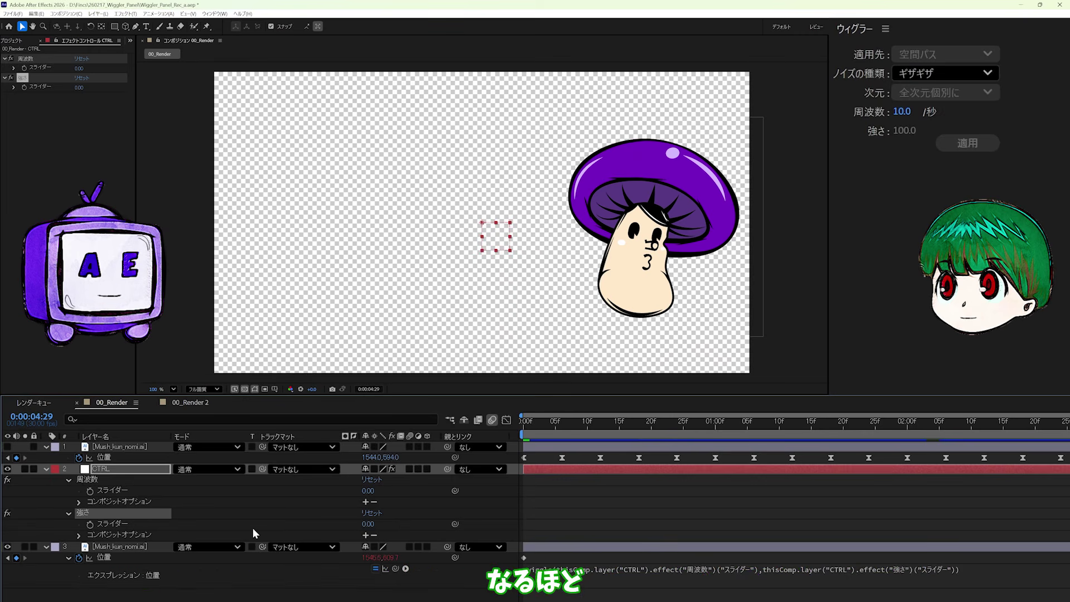
# - Set keyframes of 0 for the 周波数 and 強さ sliders at the first frame
pyautogui.press('Home')
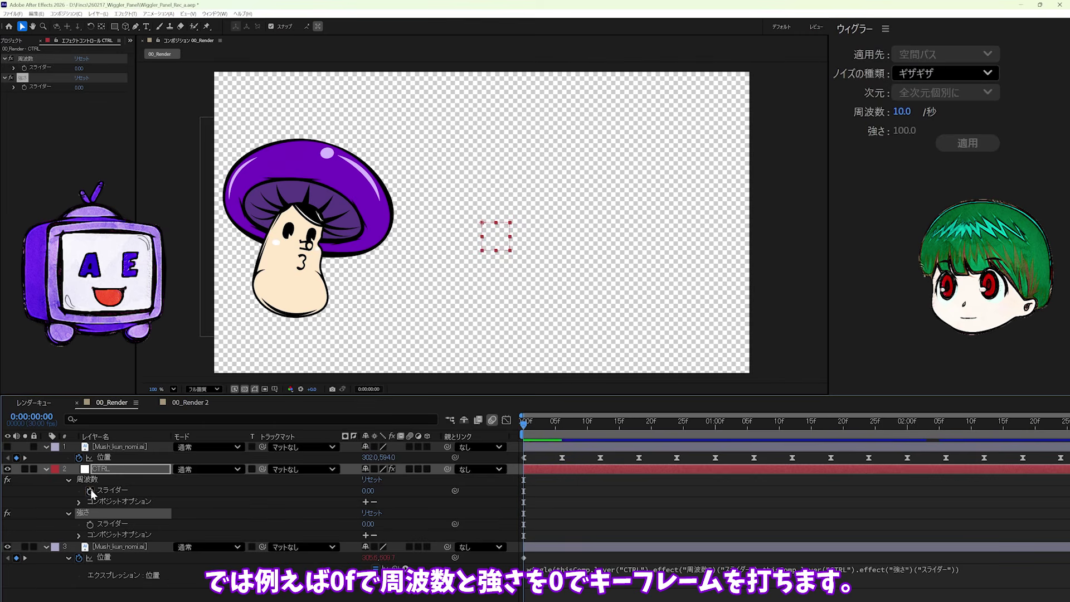
pyautogui.click(91, 490)
pyautogui.click(90, 524)
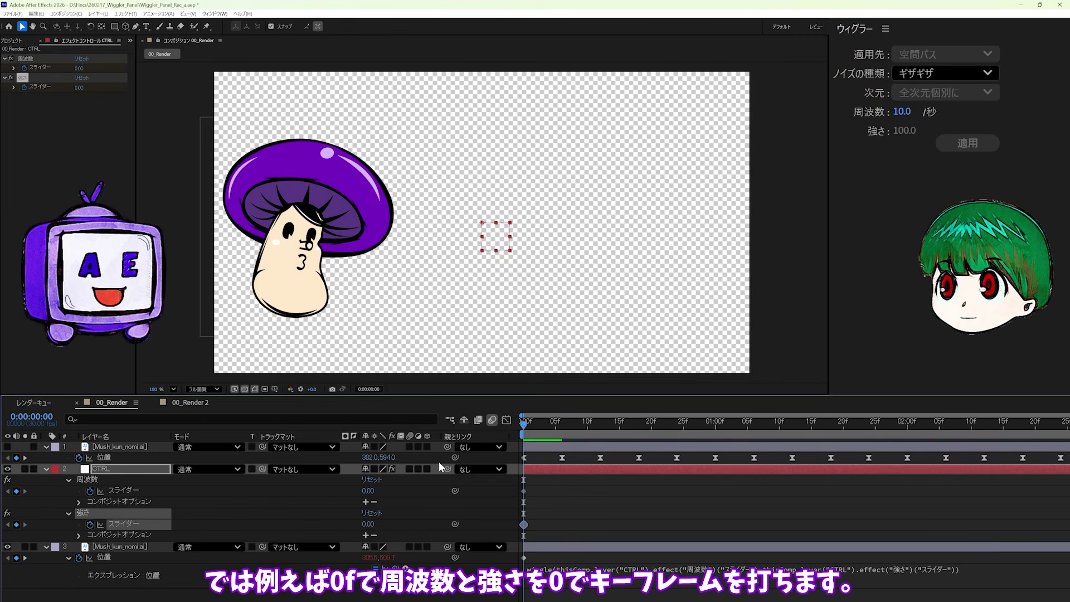
# - At 0:00:04:29, keyframe the 周波数 slider at 5 and the 強さ slider at 50, and play the preview
pyautogui.moveTo(523, 425); pyautogui.dragTo(1055, 416)
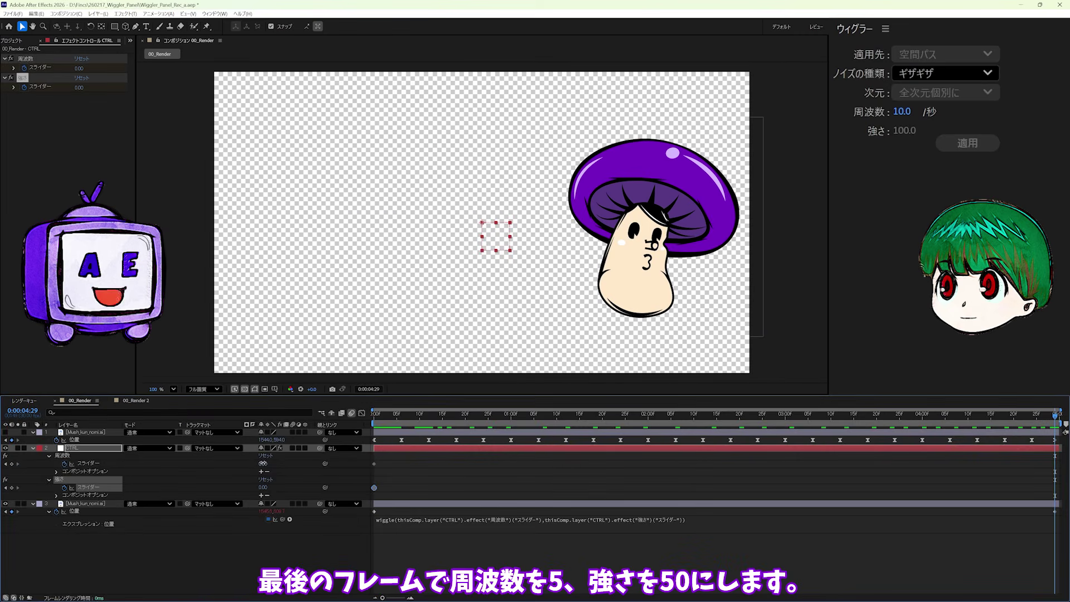
pyautogui.click(277, 465)
pyautogui.write('5')
pyautogui.press('Tab')
pyautogui.write('50')
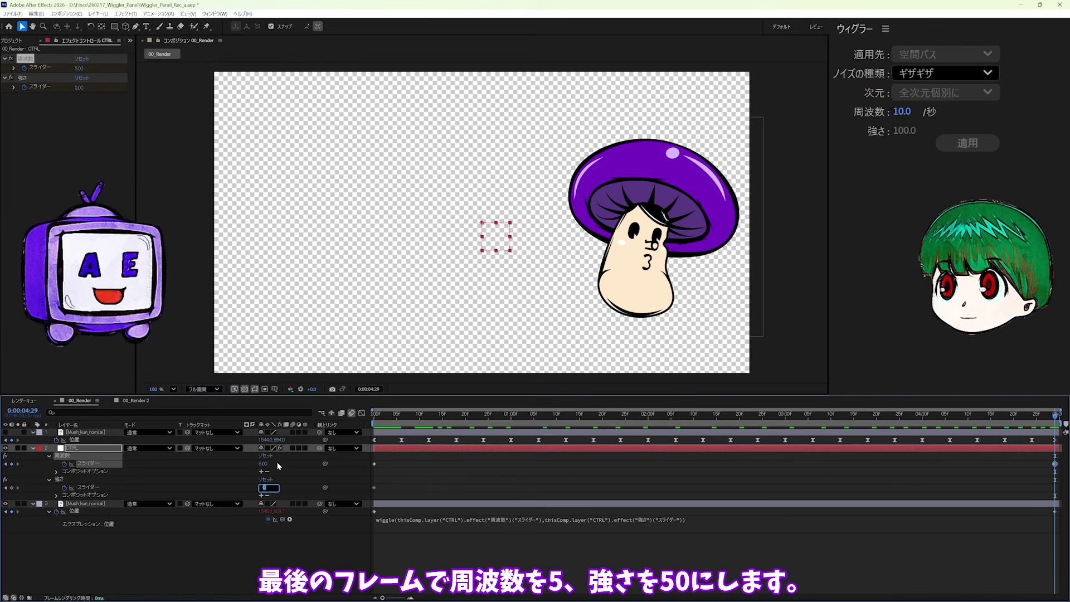
pyautogui.press('Return')
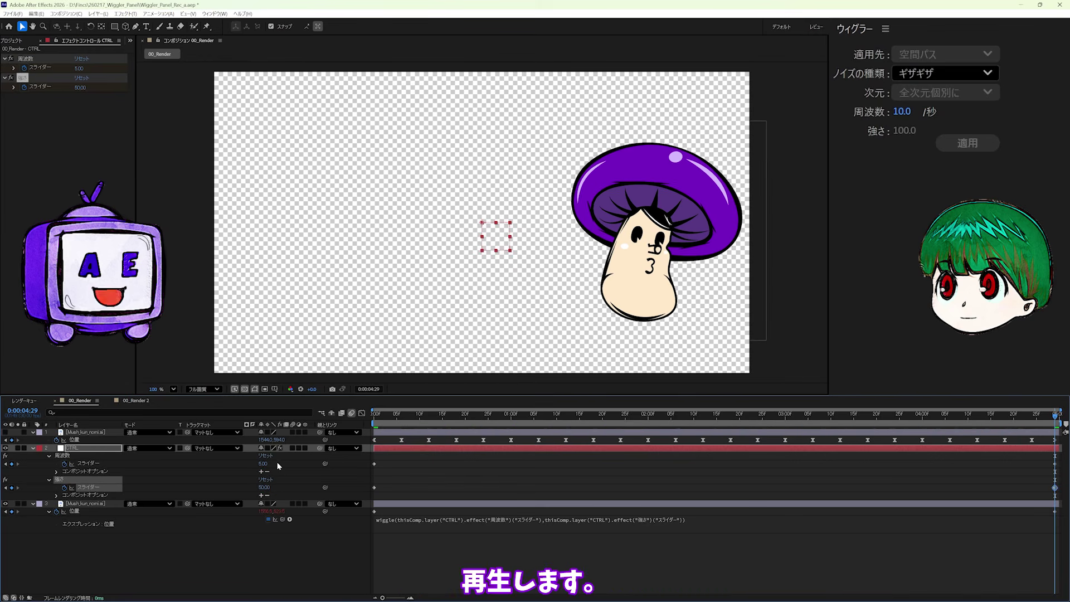
pyautogui.press('space')
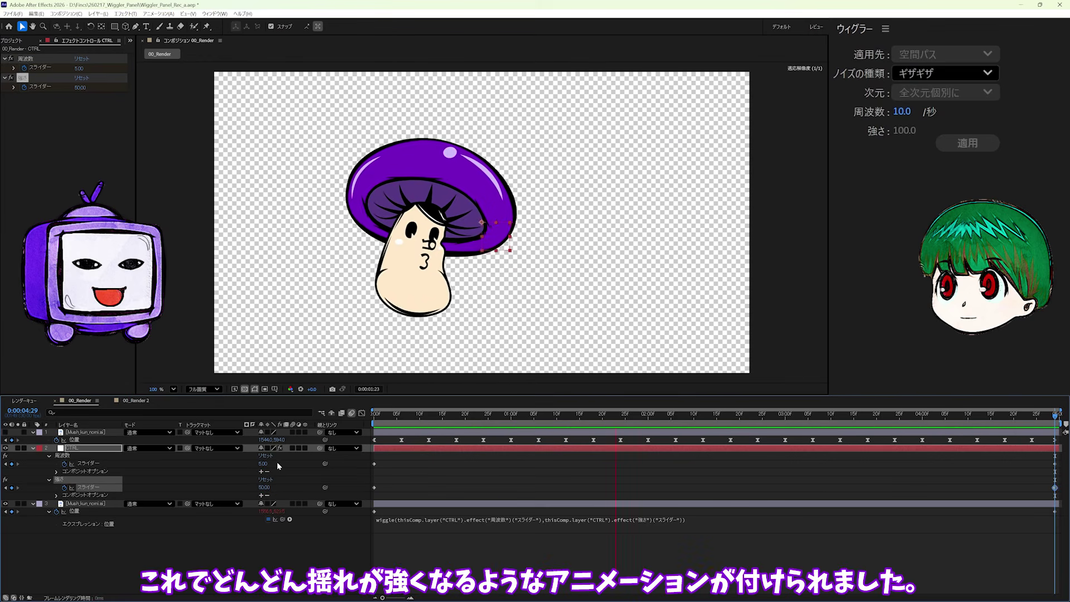